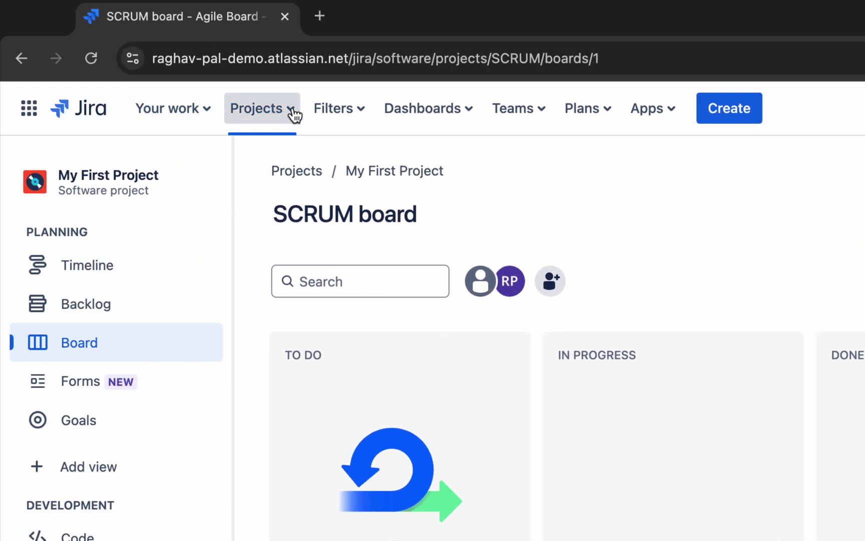
# - Bring up the Projects list, briefly open the project templates, then return to the projects list
pyautogui.click(295, 114)
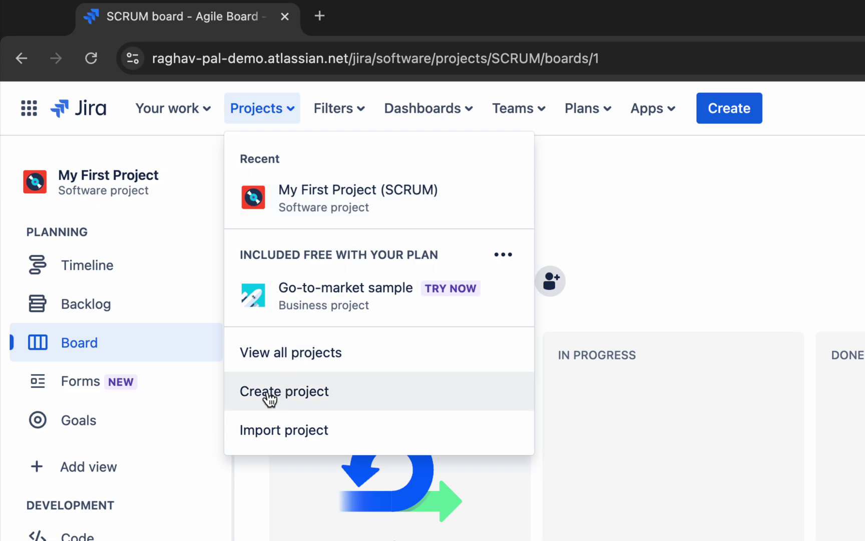
pyautogui.click(288, 393)
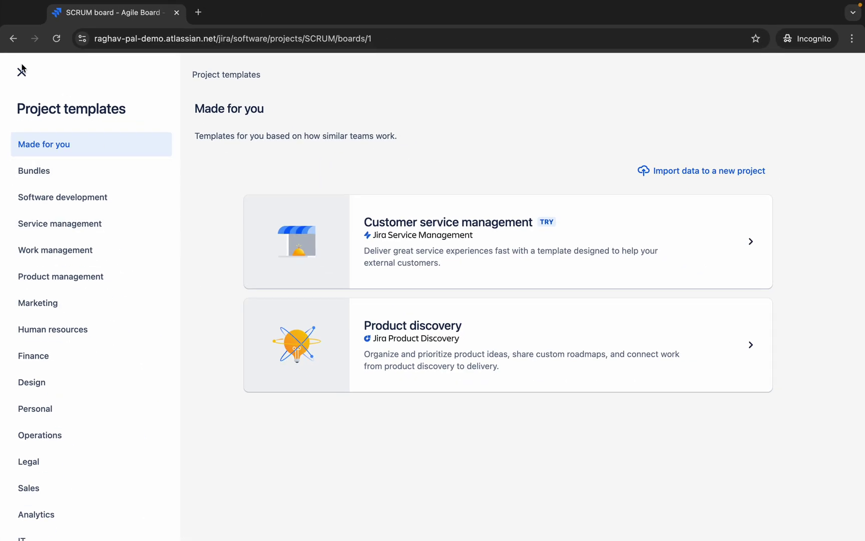
pyautogui.click(21, 70)
pyautogui.click(163, 76)
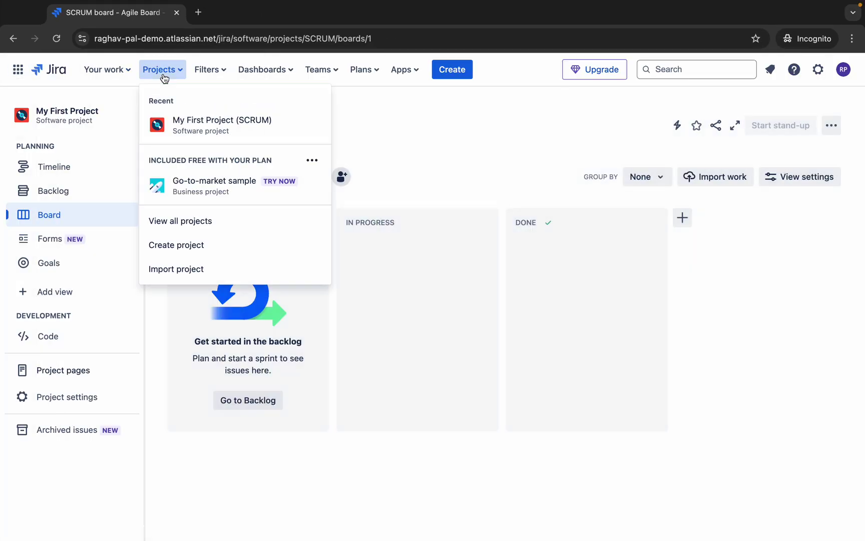
# - Open the Project templates gallery and pick the Software development category
pyautogui.click(175, 248)
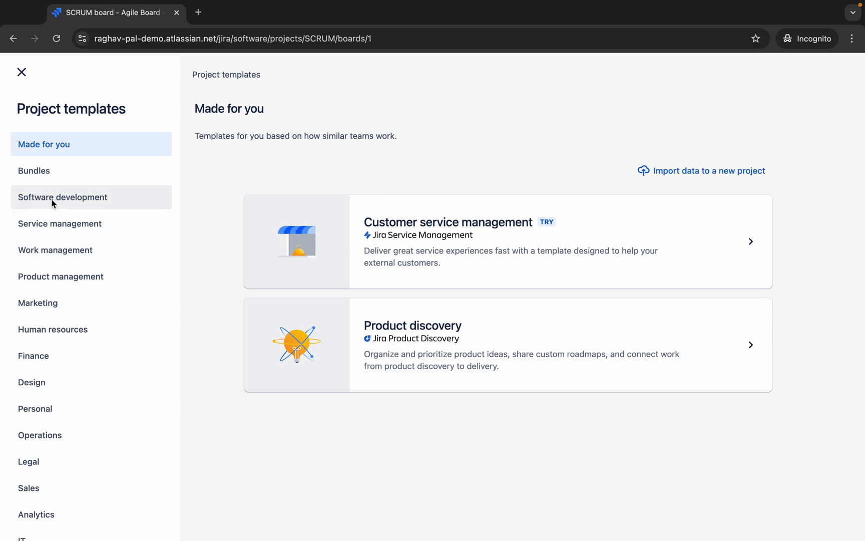
pyautogui.scroll(-5, 43, 439)
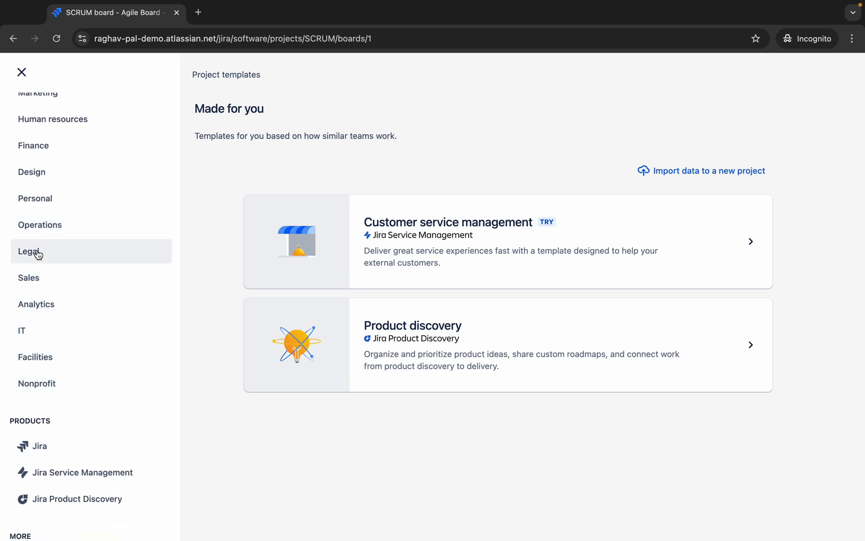
pyautogui.scroll(5, 37, 253)
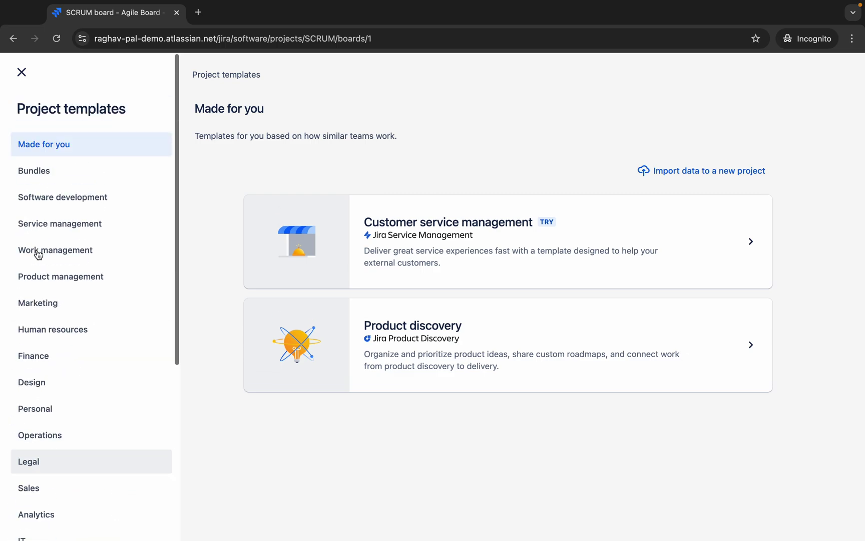
pyautogui.click(35, 198)
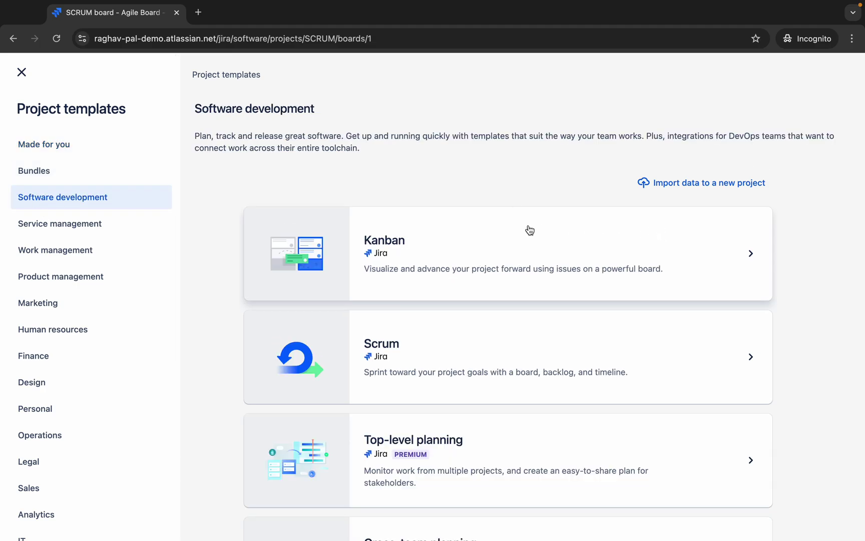
# - Browse the Kanban and Scrum software templates, then open a new blank browser tab
pyautogui.scroll(-2, 481, 301)
pyautogui.scroll(2, 465, 285)
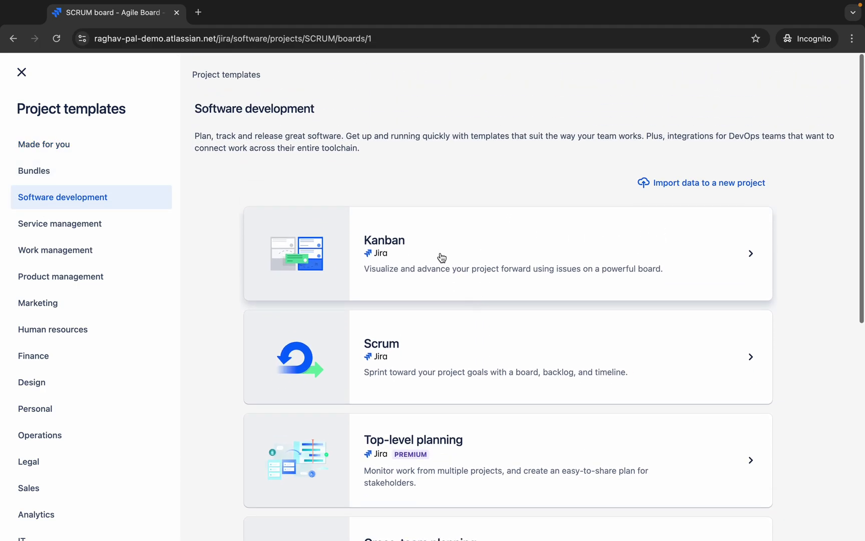
pyautogui.scroll(-5, 435, 310)
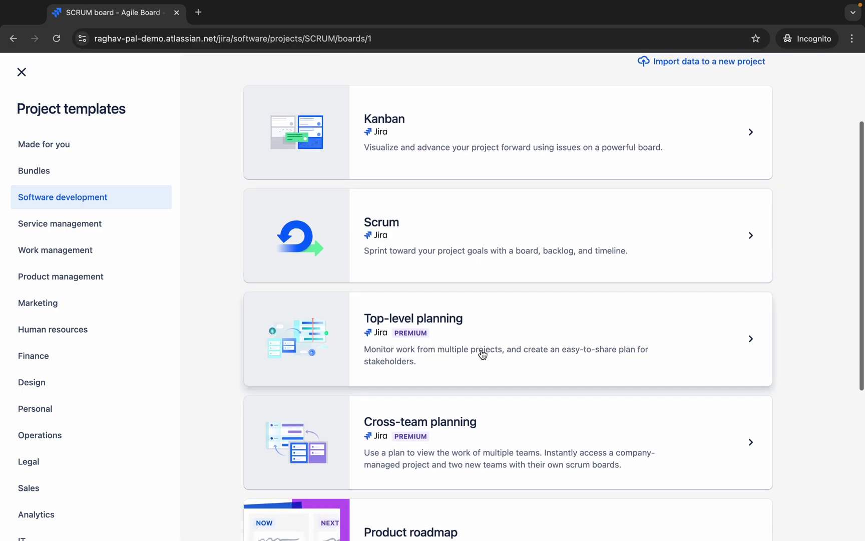
pyautogui.scroll(-8, 450, 390)
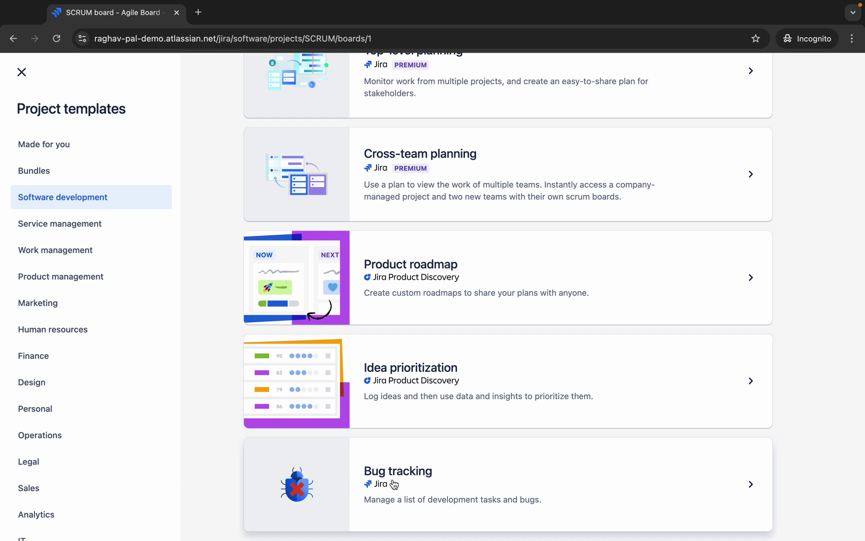
pyautogui.scroll(8, 442, 404)
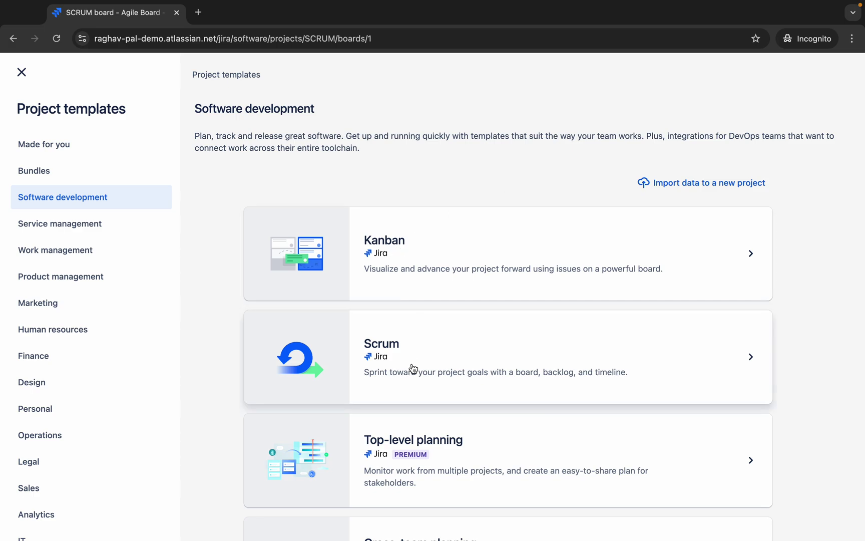
pyautogui.moveTo(592, 6)
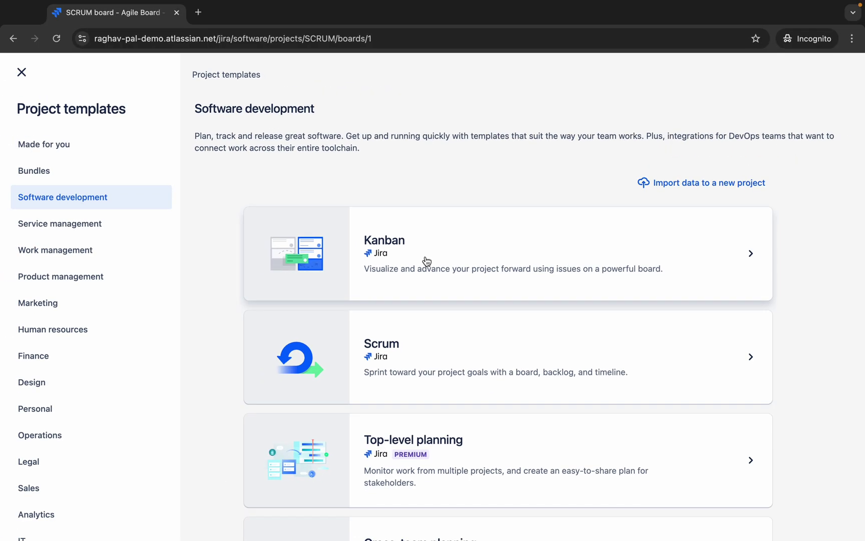
pyautogui.click(198, 18)
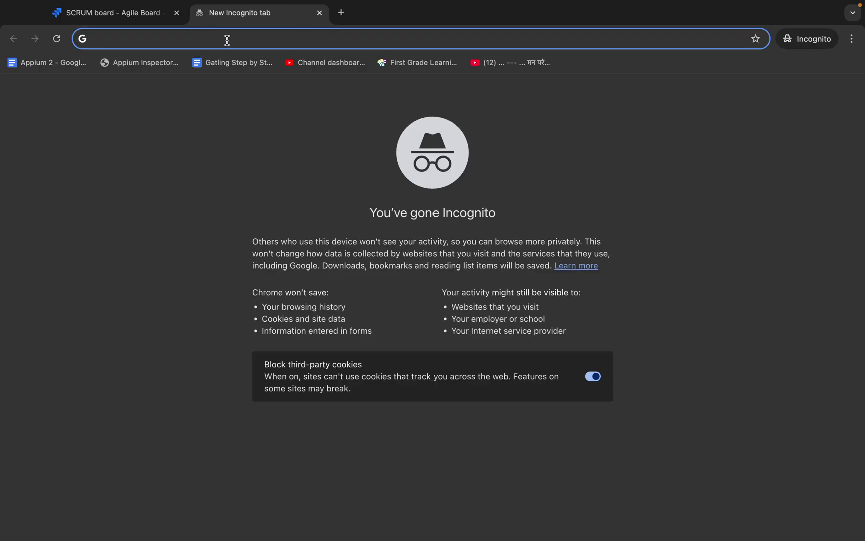
# - Search Google Images for 'jira kanban project' and preview the first board image
pyautogui.write('jira kanban project')
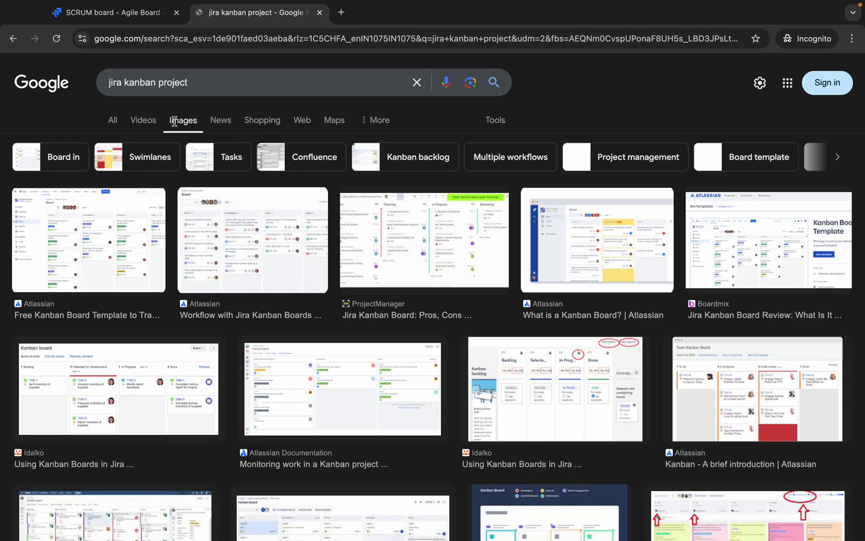
pyautogui.click(67, 267)
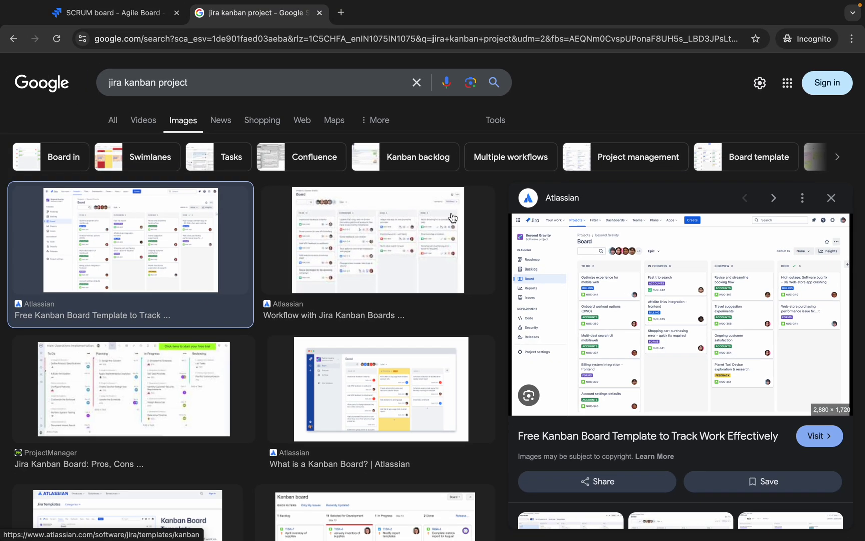
pyautogui.click(129, 16)
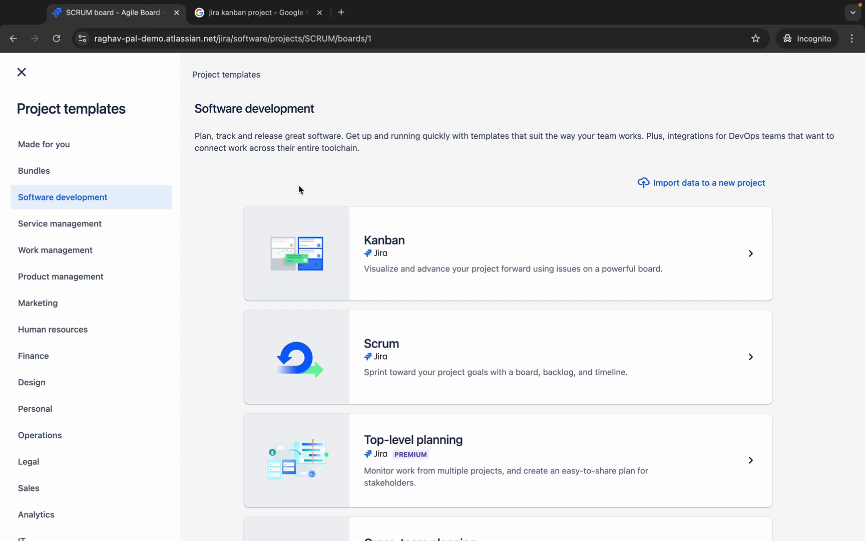
pyautogui.click(256, 13)
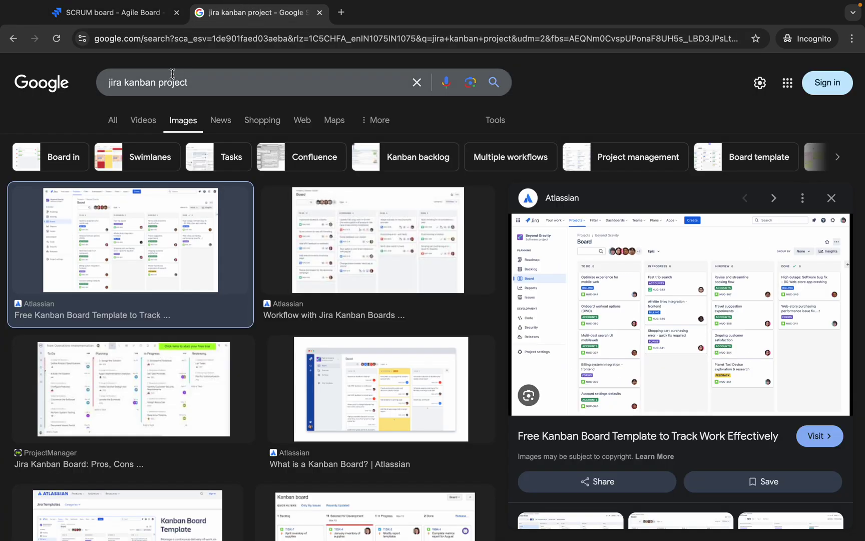
# - Change the search to 'jira scrum project', preview two Scrum board images, and return to Jira
pyautogui.doubleClick(141, 83)
pyautogui.write('scrum')
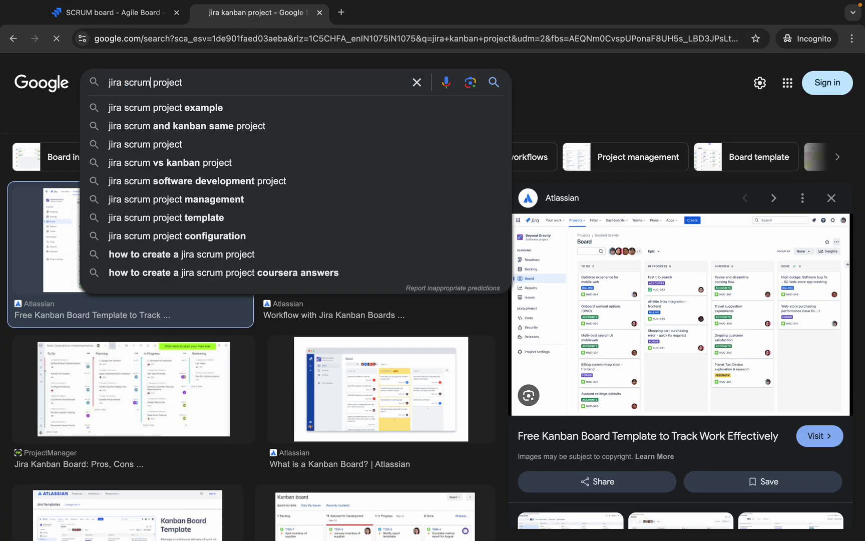
pyautogui.press('Return')
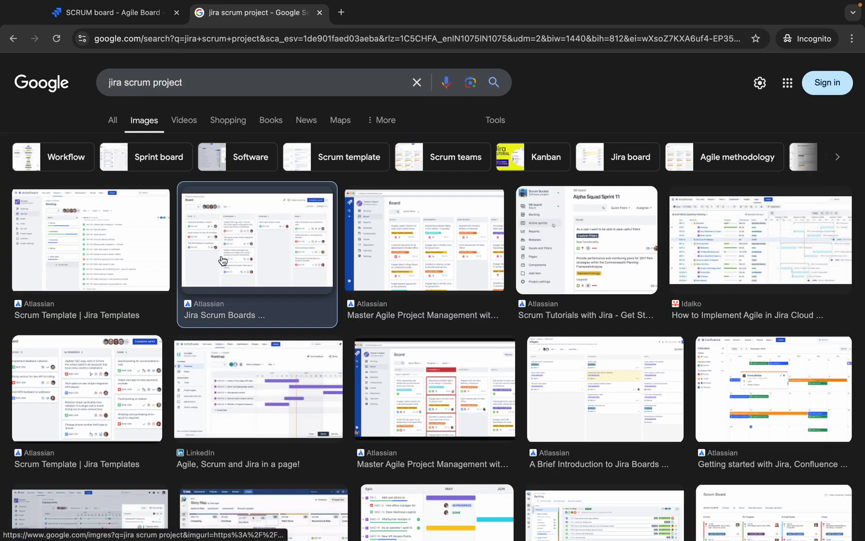
pyautogui.click(223, 261)
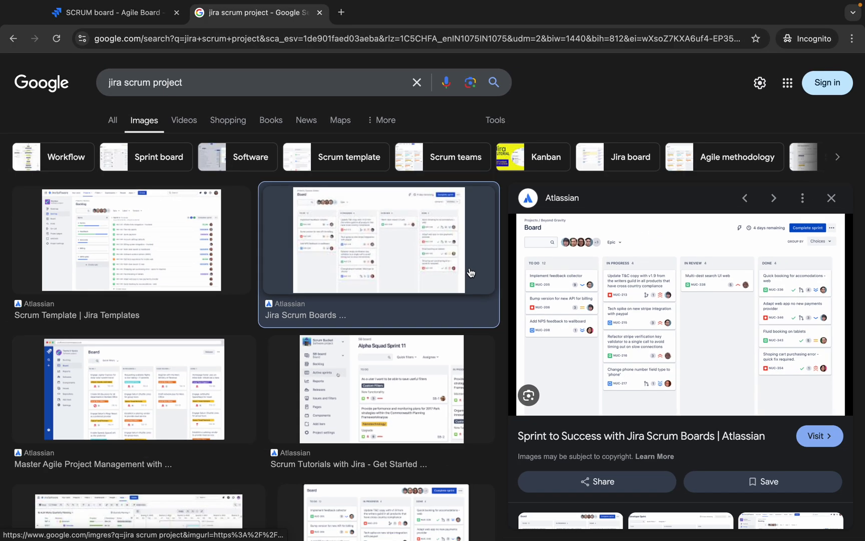
pyautogui.click(174, 263)
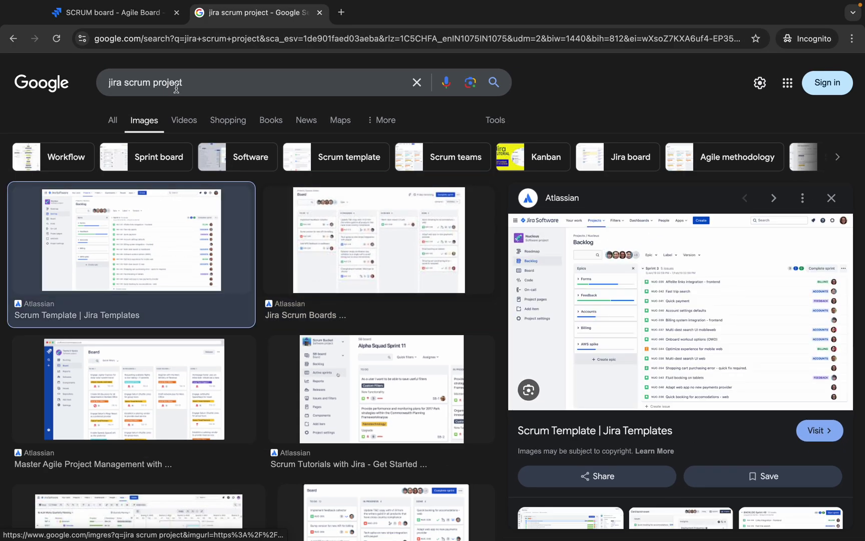
pyautogui.click(108, 12)
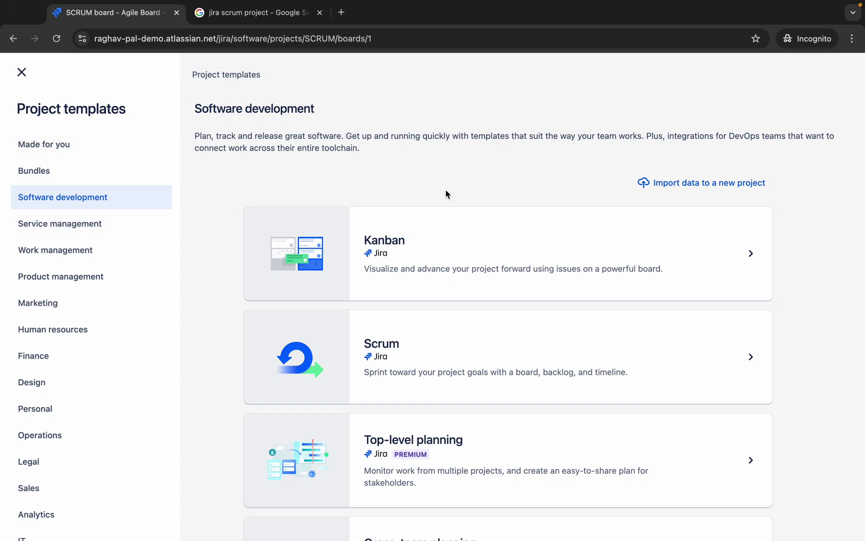
# - Review the Kanban template's details and choose it for the new project
pyautogui.click(422, 249)
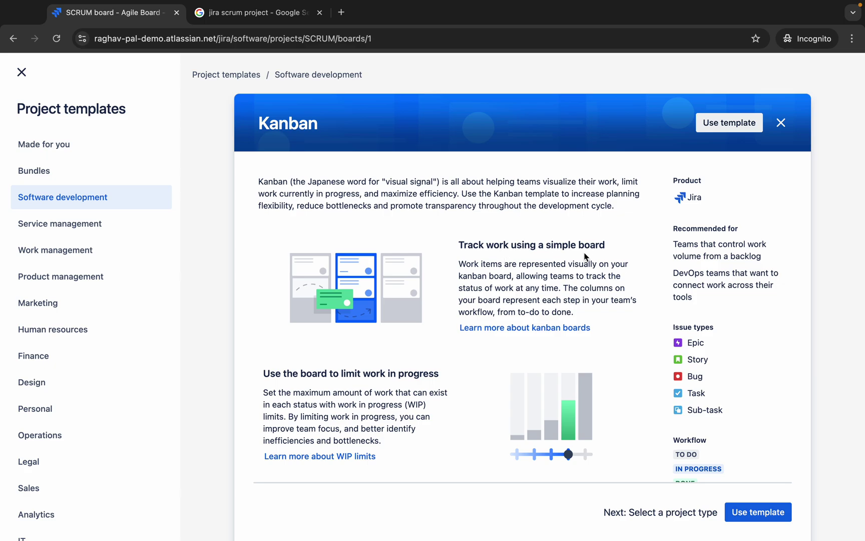
pyautogui.scroll(-4, 392, 372)
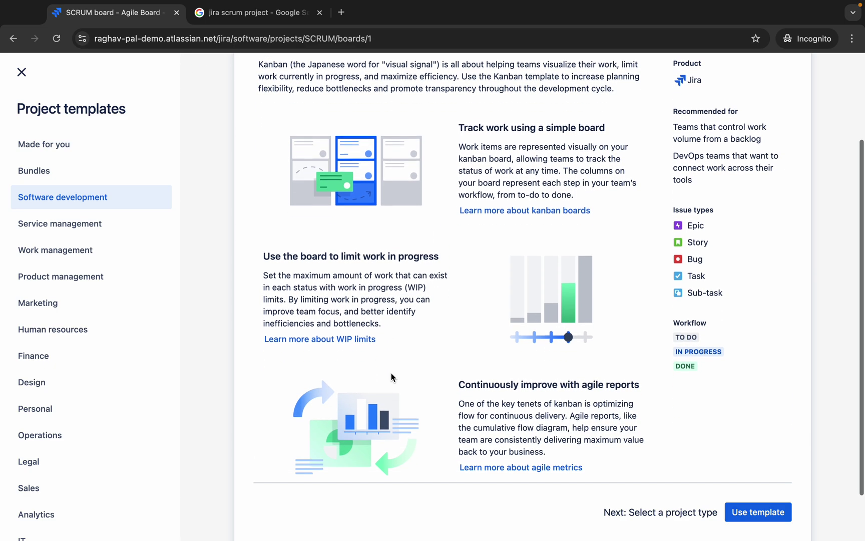
pyautogui.scroll(4, 391, 372)
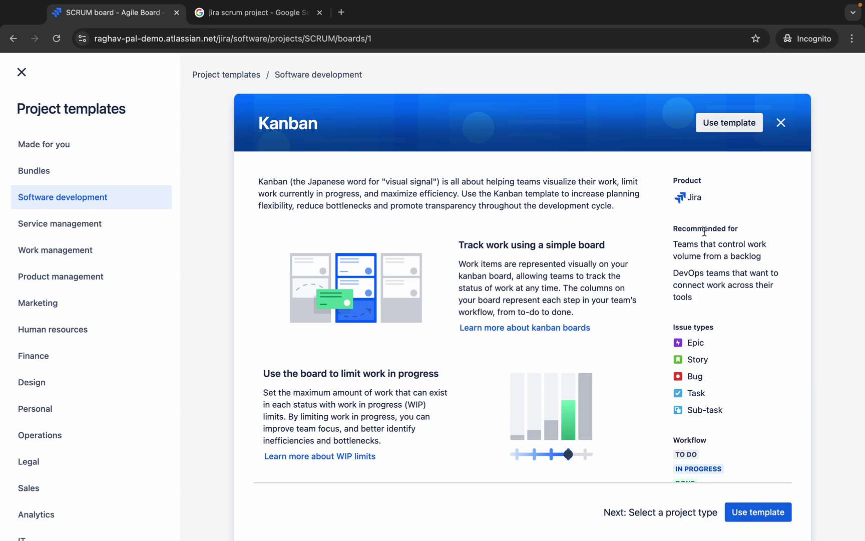
pyautogui.scroll(-3, 699, 431)
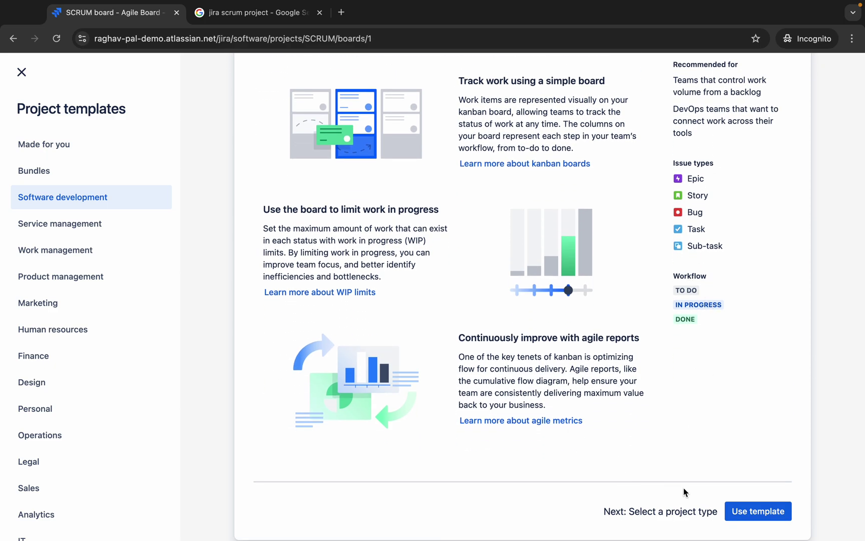
pyautogui.click(756, 515)
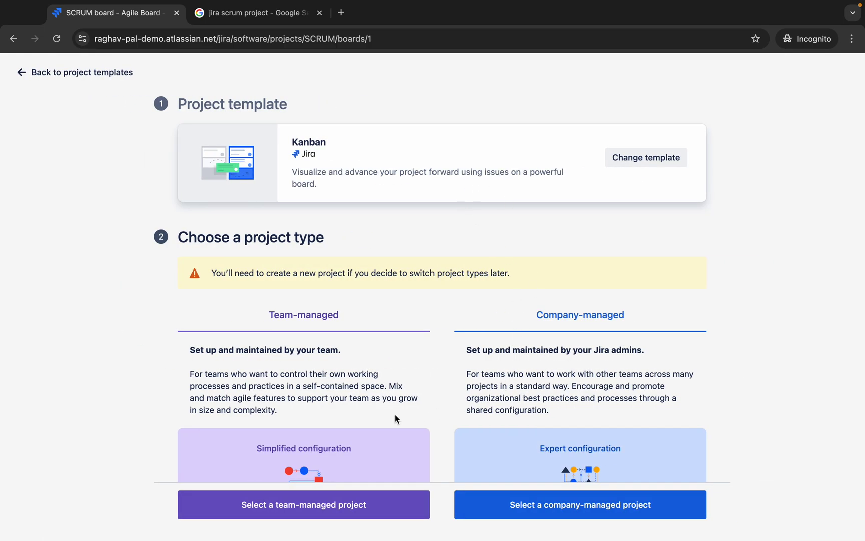
# - Scroll through the Team-managed and Company-managed descriptions to compare the two project types
pyautogui.scroll(-1, 394, 414)
pyautogui.scroll(-1, 394, 415)
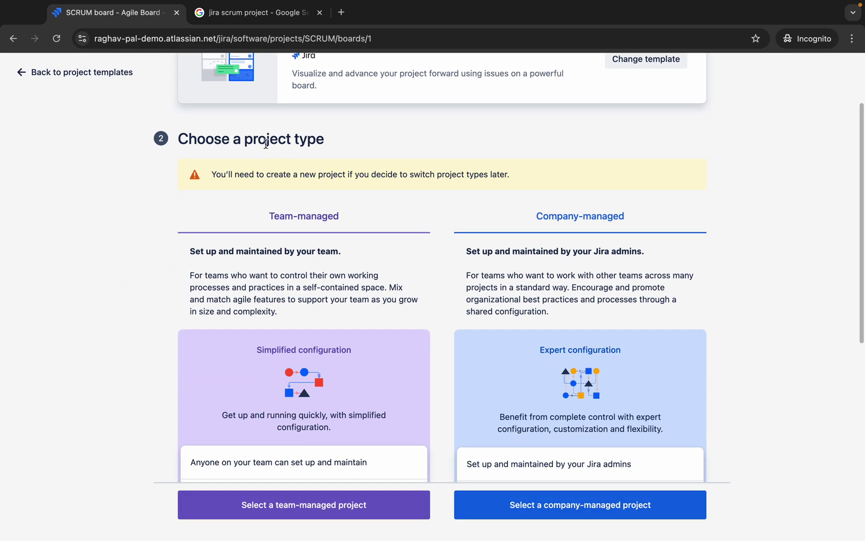
pyautogui.scroll(1, 262, 172)
pyautogui.scroll(1, 260, 172)
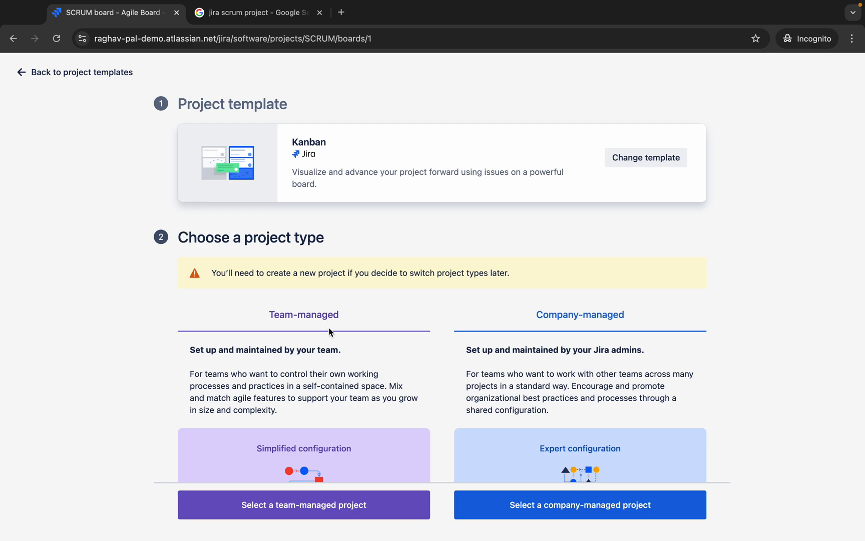
pyautogui.scroll(-3, 595, 327)
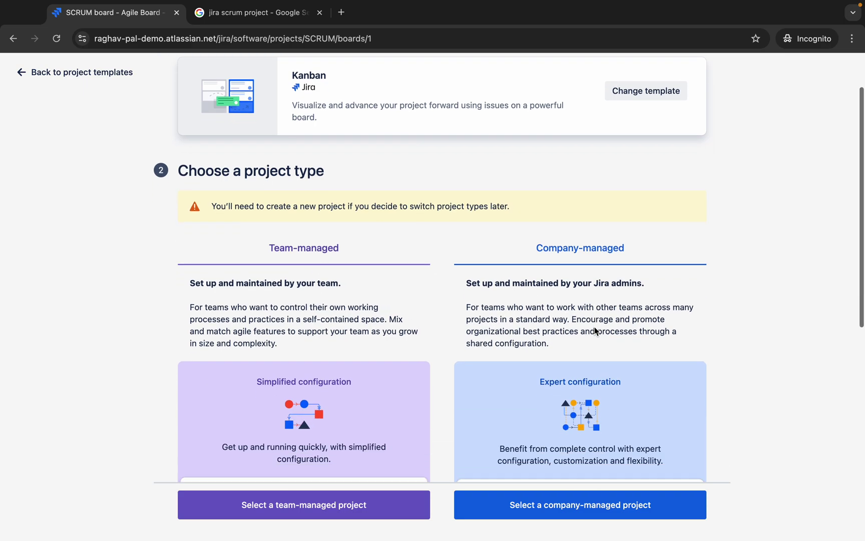
pyautogui.scroll(-4, 595, 327)
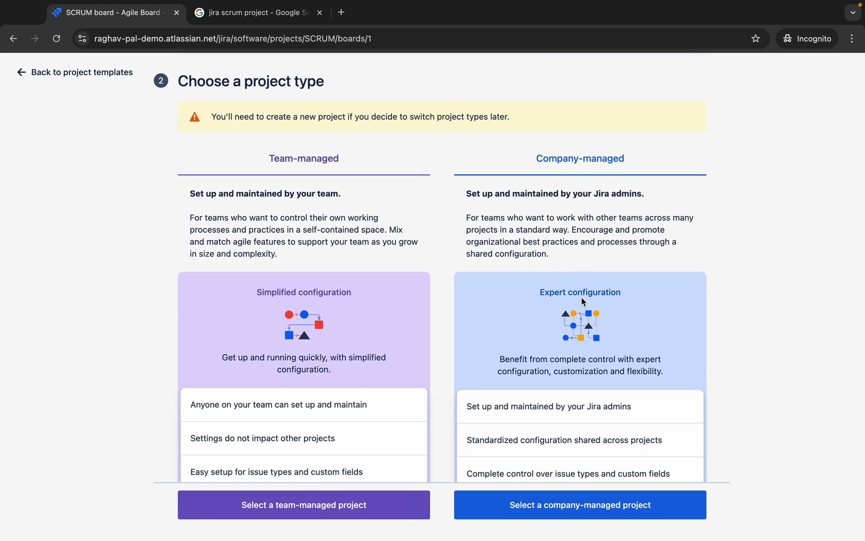
pyautogui.moveTo(650, 198); pyautogui.dragTo(592, 194)
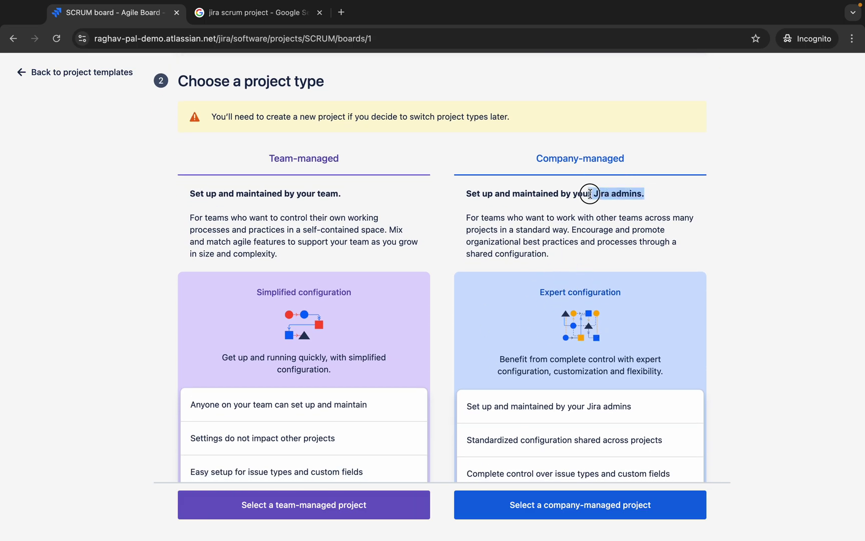
pyautogui.scroll(-4, 538, 374)
pyautogui.scroll(-2, 539, 373)
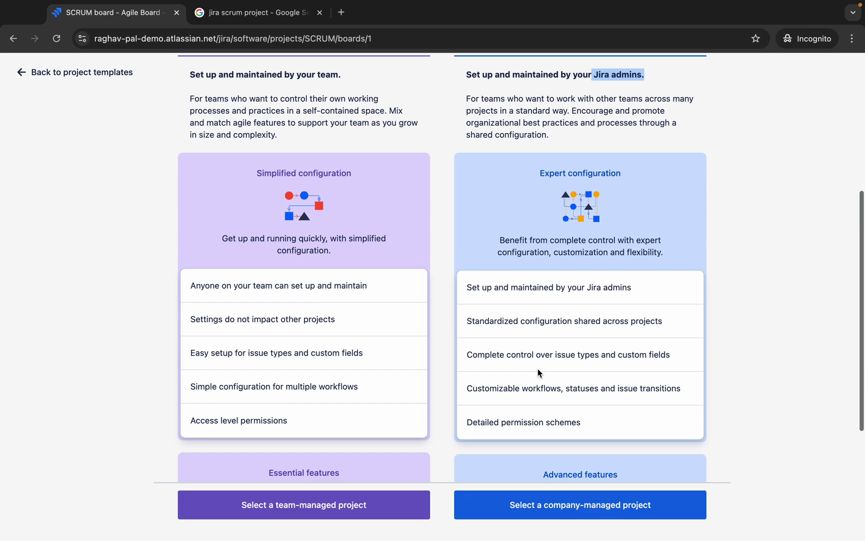
pyautogui.scroll(6, 540, 373)
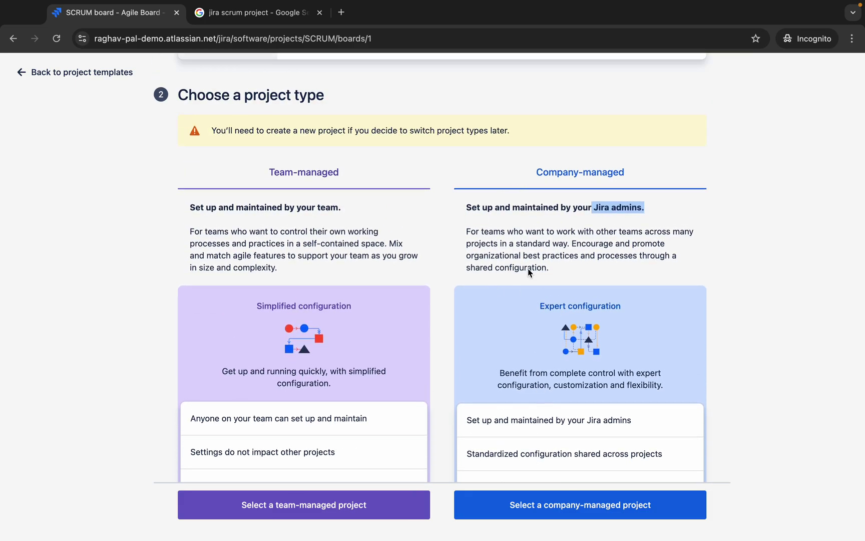
pyautogui.scroll(-4, 288, 238)
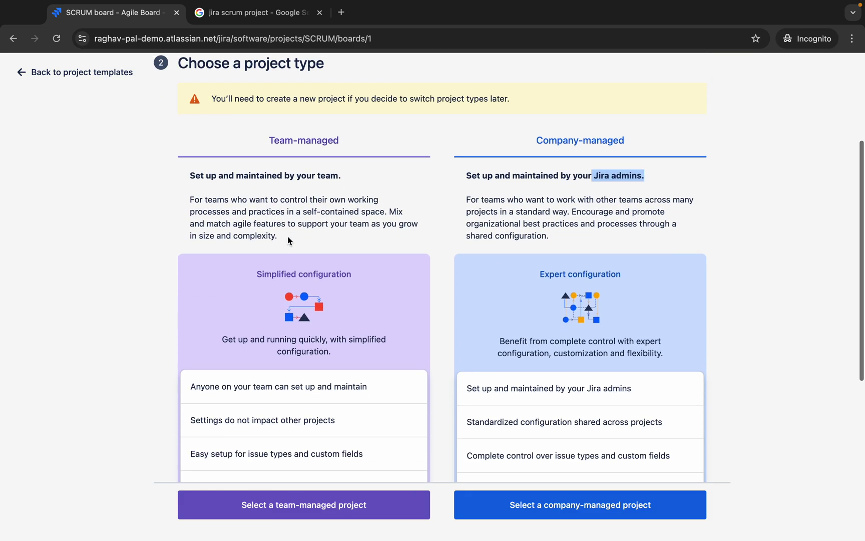
pyautogui.scroll(4, 288, 236)
pyautogui.scroll(-5, 288, 235)
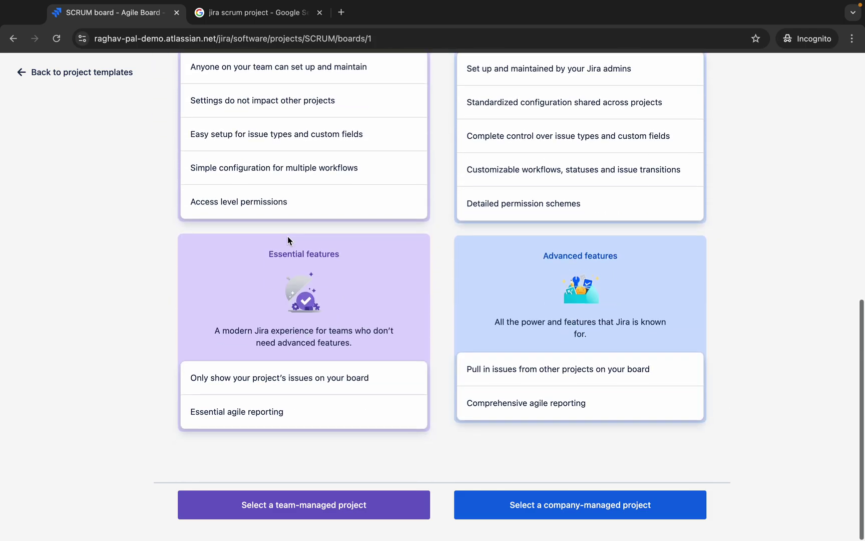
# - Choose team-managed, name the project 'First Kanban Project' with key FKP1, and create it
pyautogui.click(299, 507)
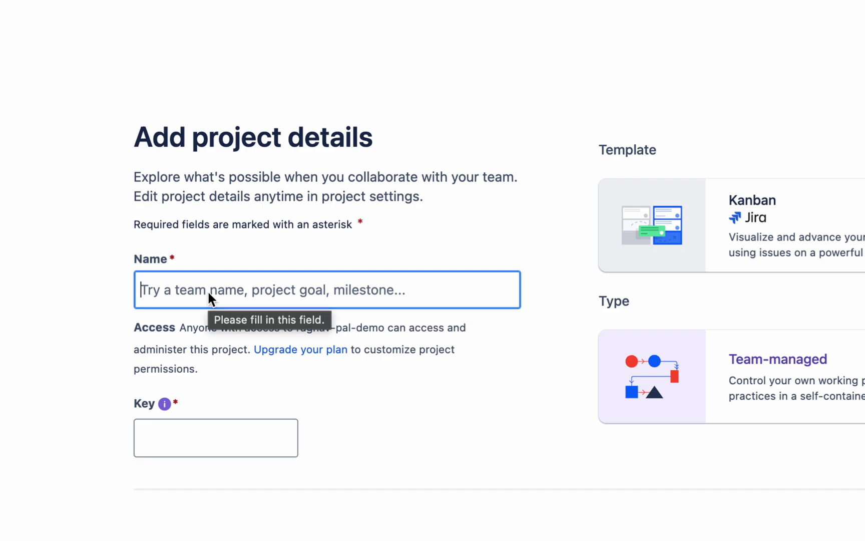
pyautogui.write('Fi')
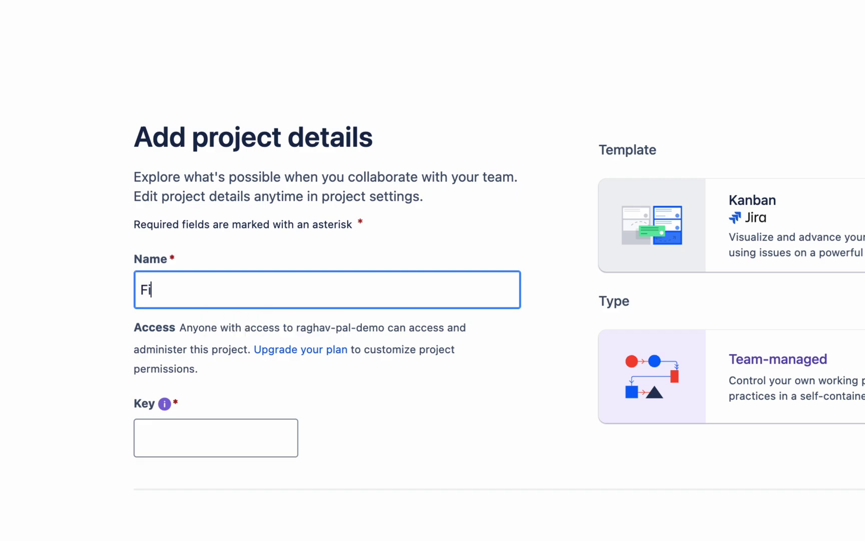
pyautogui.write('rst Kan')
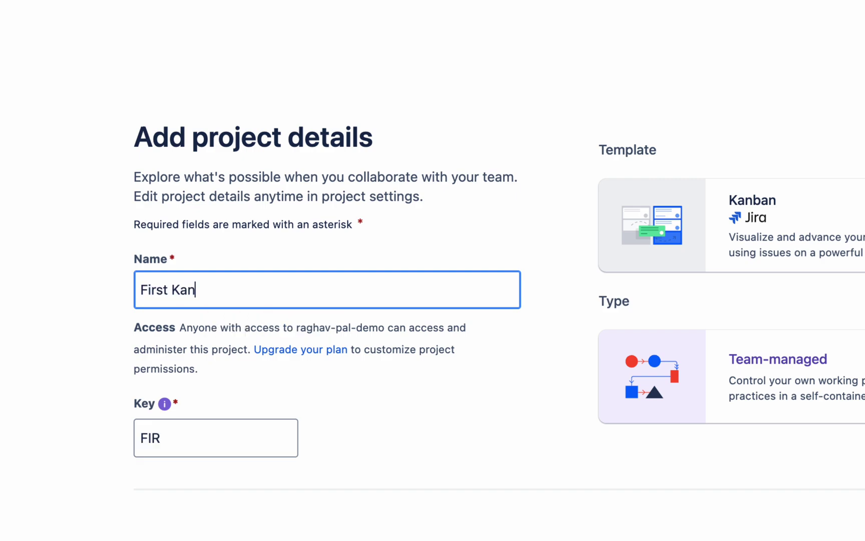
pyautogui.write('ban Project')
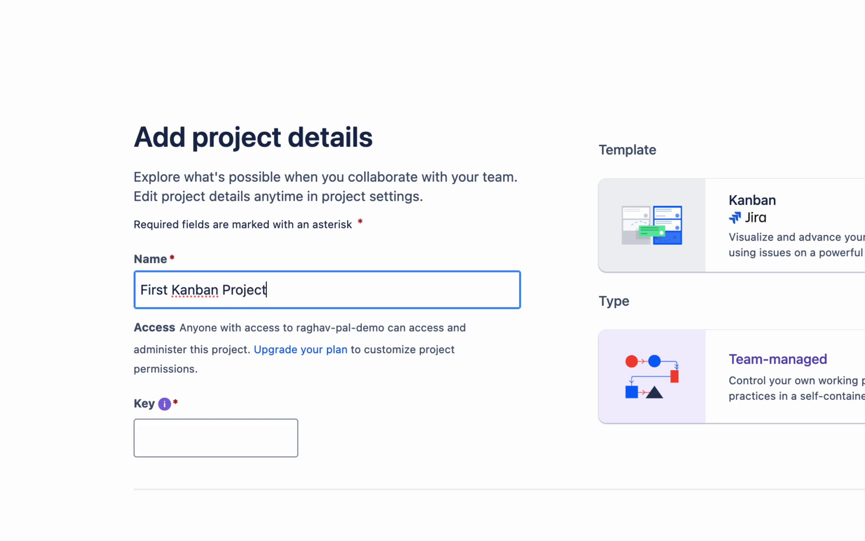
pyautogui.click(215, 383)
pyautogui.click(182, 435)
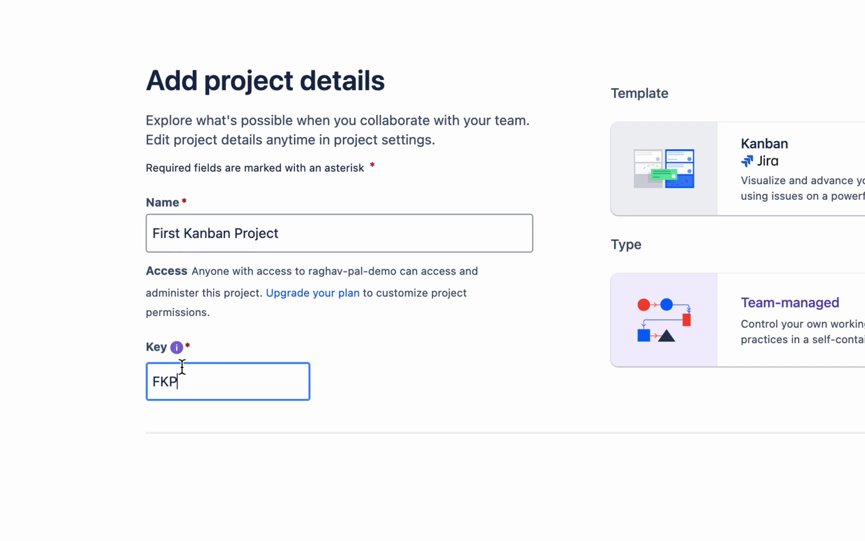
pyautogui.write('1')
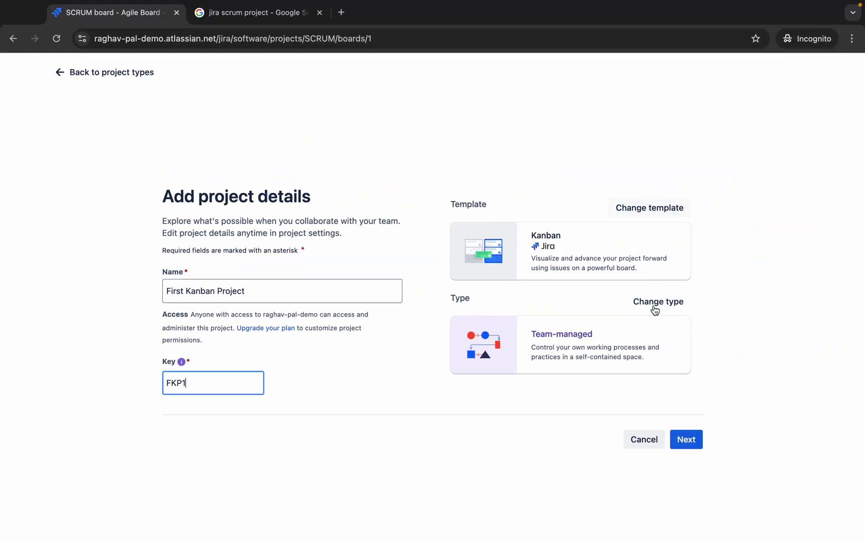
pyautogui.click(685, 441)
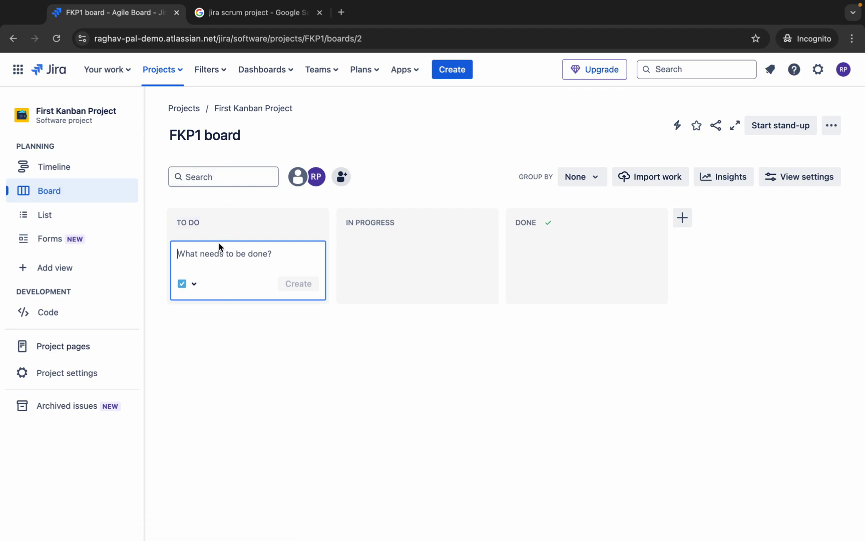
# - Try adding a column to the FKP1 board, cancel it, and start a new issue
pyautogui.moveTo(169, 205)
pyautogui.mouseDown()
pyautogui.moveTo(350, 368)
pyautogui.moveTo(759, 352)
pyautogui.mouseUp()
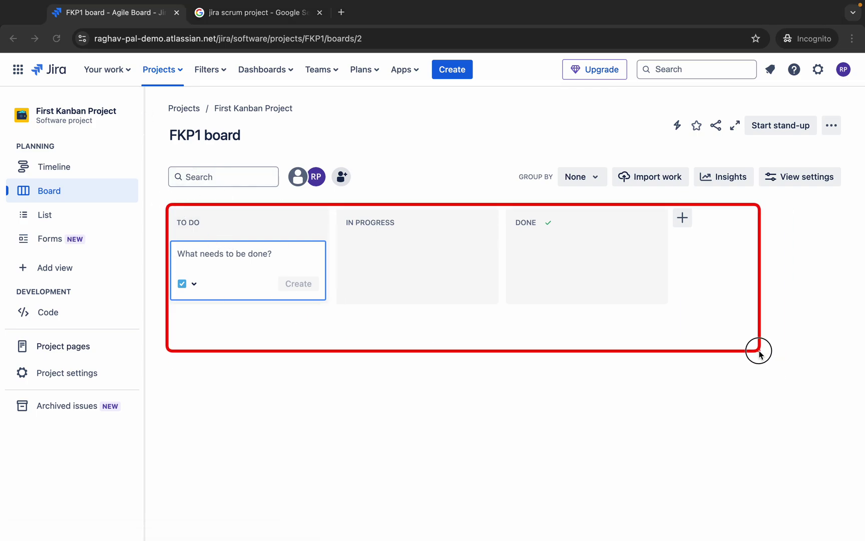
pyautogui.click(684, 220)
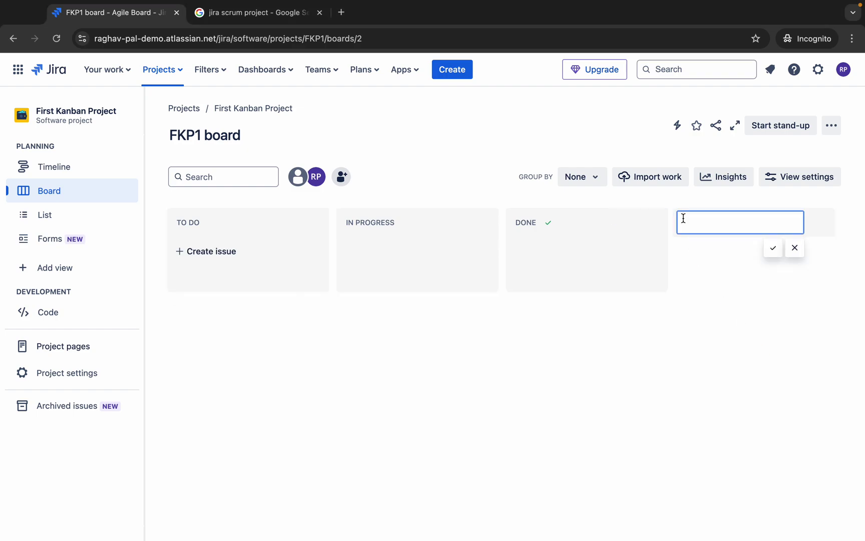
pyautogui.click(794, 248)
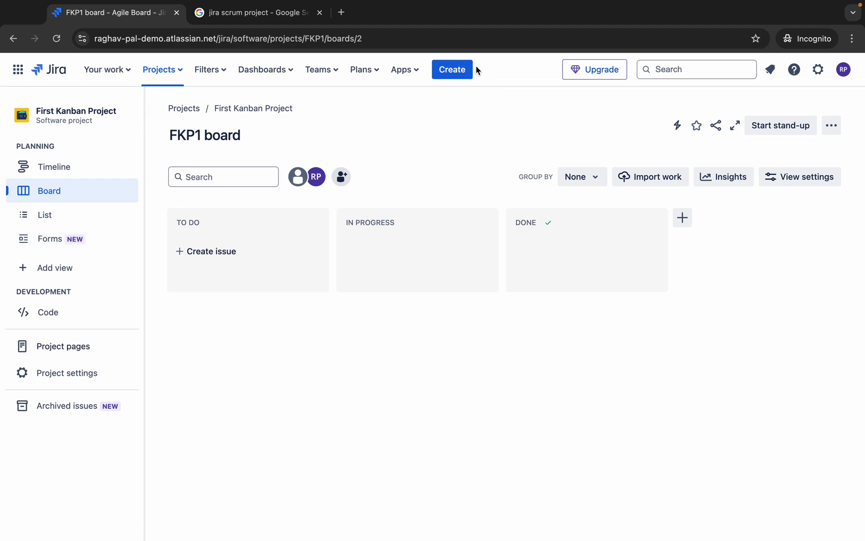
pyautogui.click(454, 72)
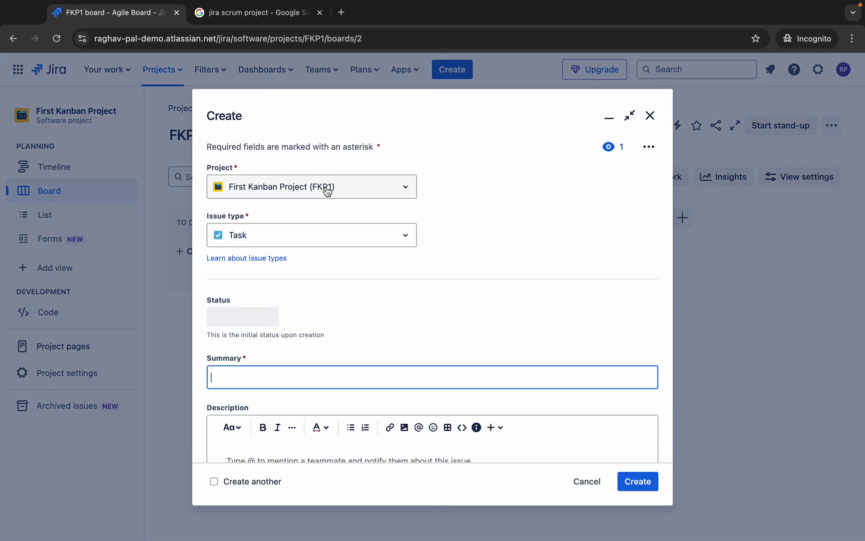
# - Keep project FKP1, enter summary 'My First Task' and description 'demo task @' mentioning a teammate
pyautogui.click(399, 188)
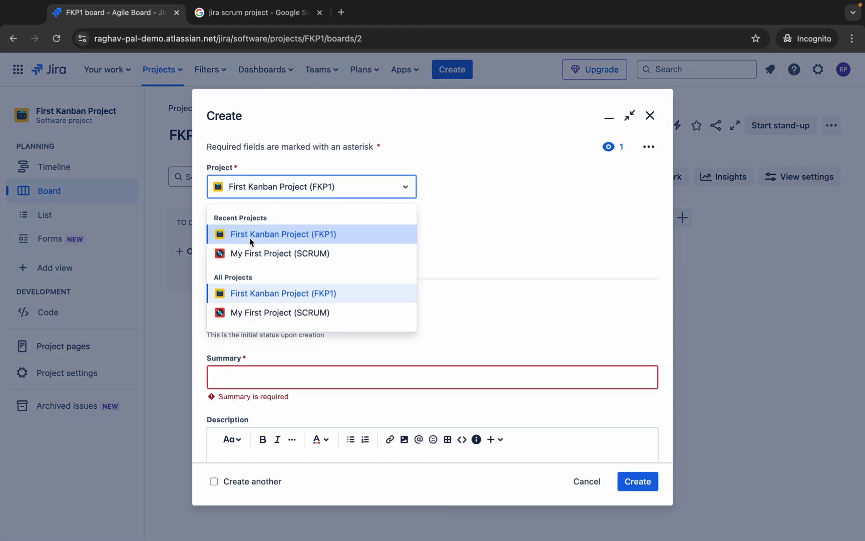
pyautogui.click(367, 234)
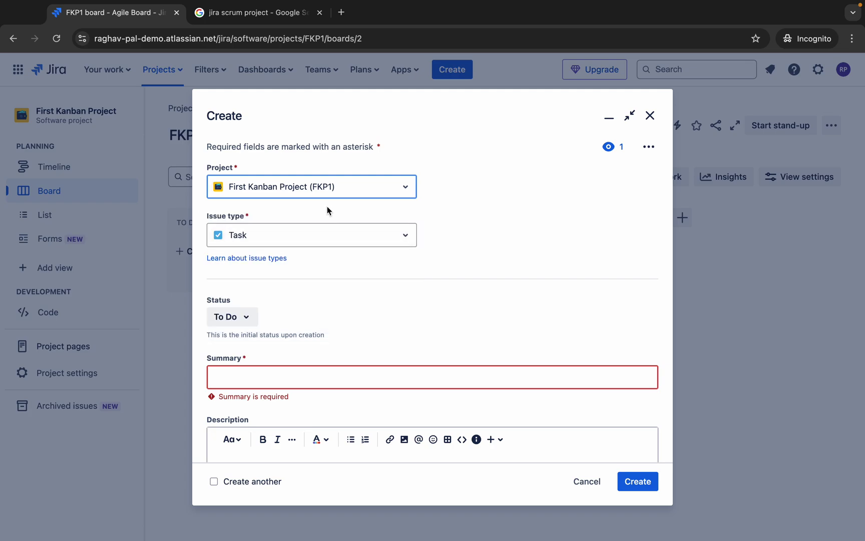
pyautogui.click(289, 384)
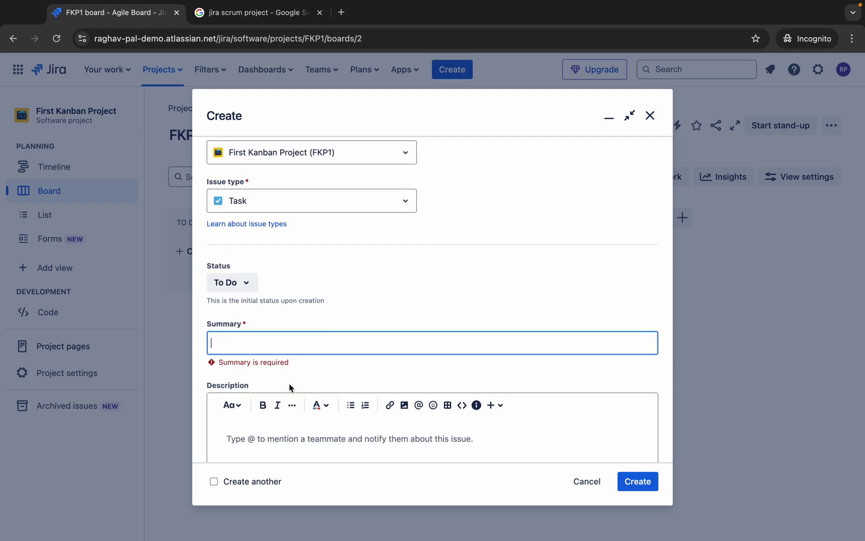
pyautogui.write('My First Task')
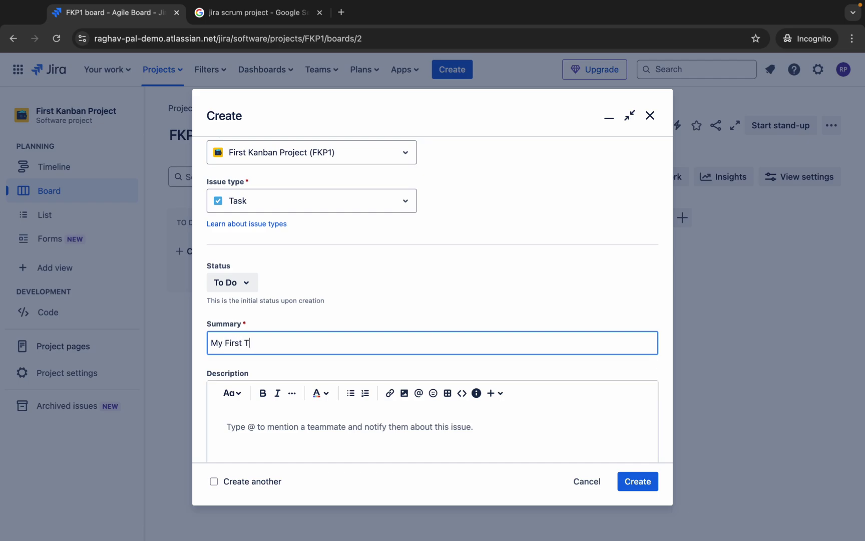
pyautogui.click(301, 440)
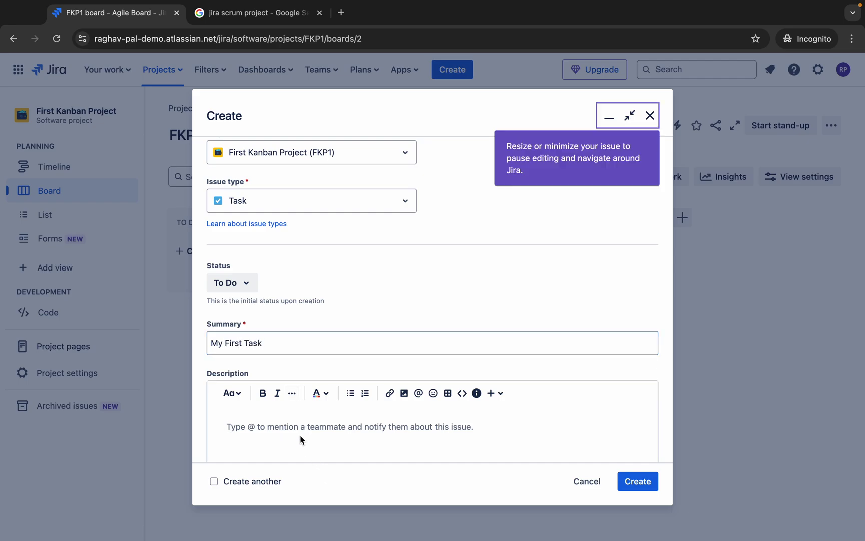
pyautogui.write('demo task ')
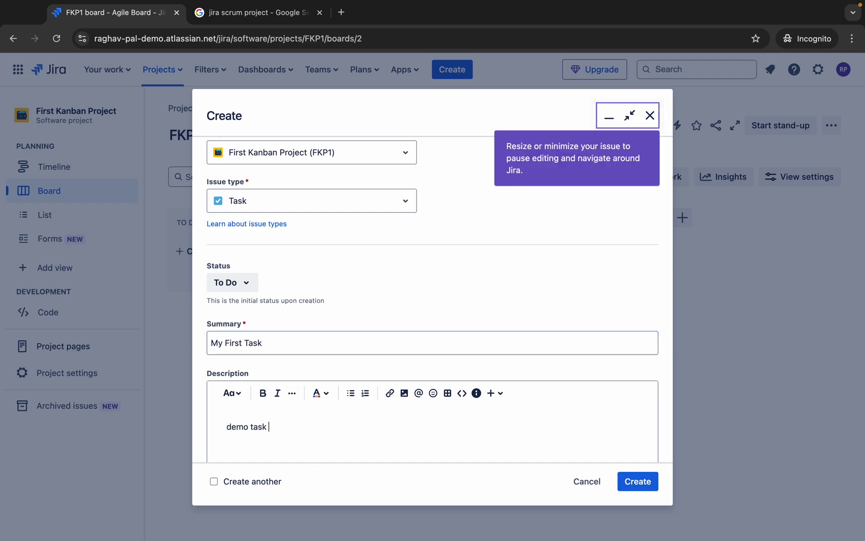
pyautogui.write('@')
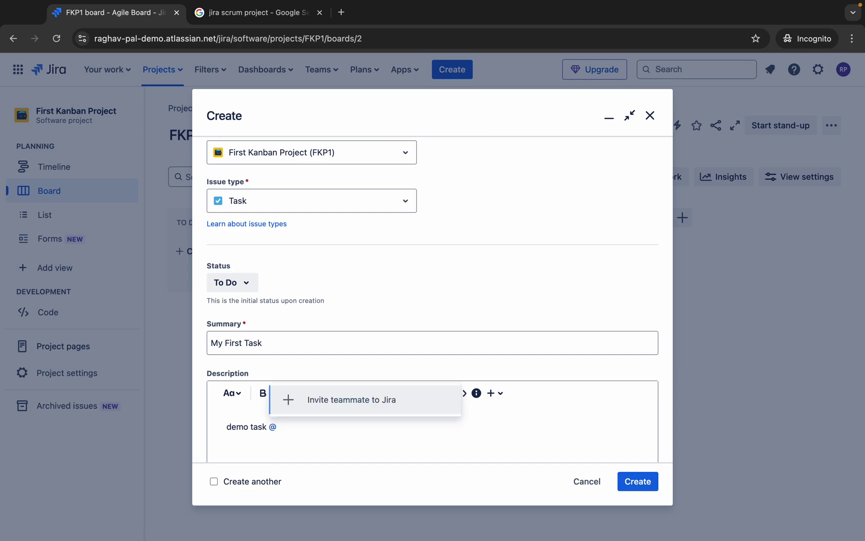
pyautogui.write('Ragh')
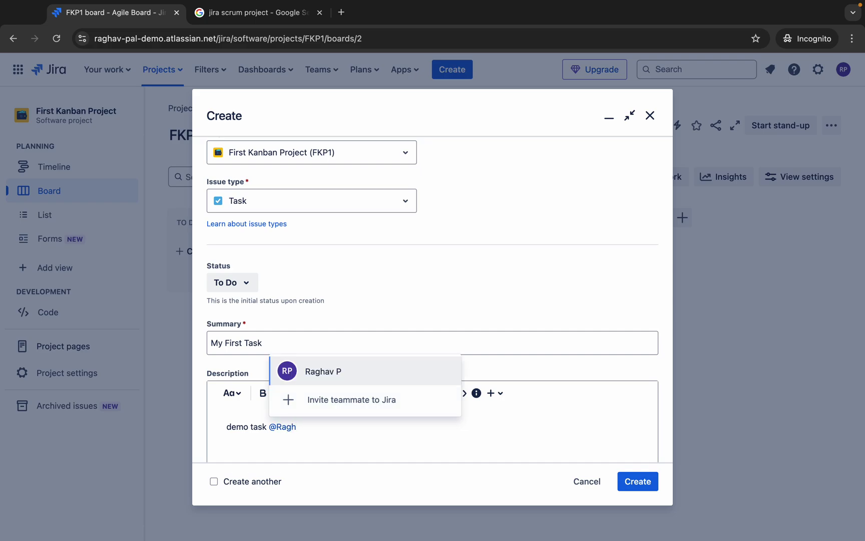
pyautogui.click(333, 377)
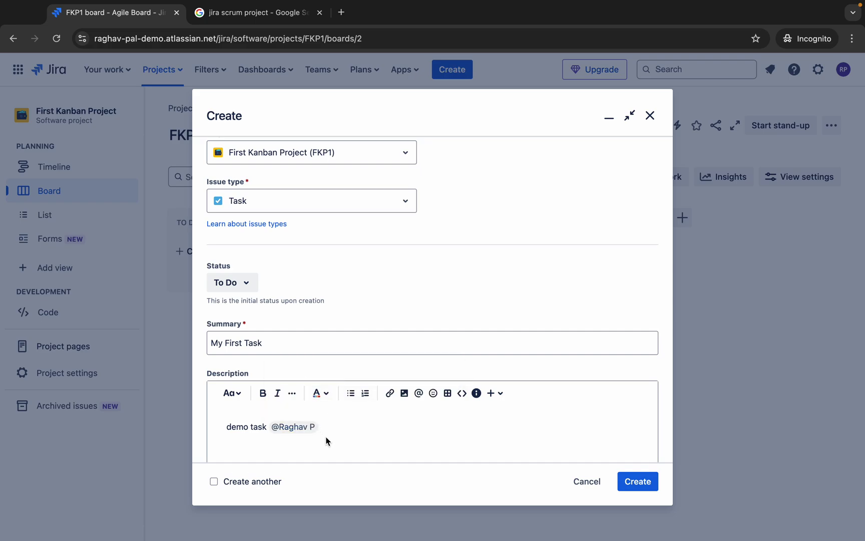
# - Check the empty parent issue list and create the My First Task issue
pyautogui.scroll(-3, 325, 440)
pyautogui.scroll(-5, 326, 440)
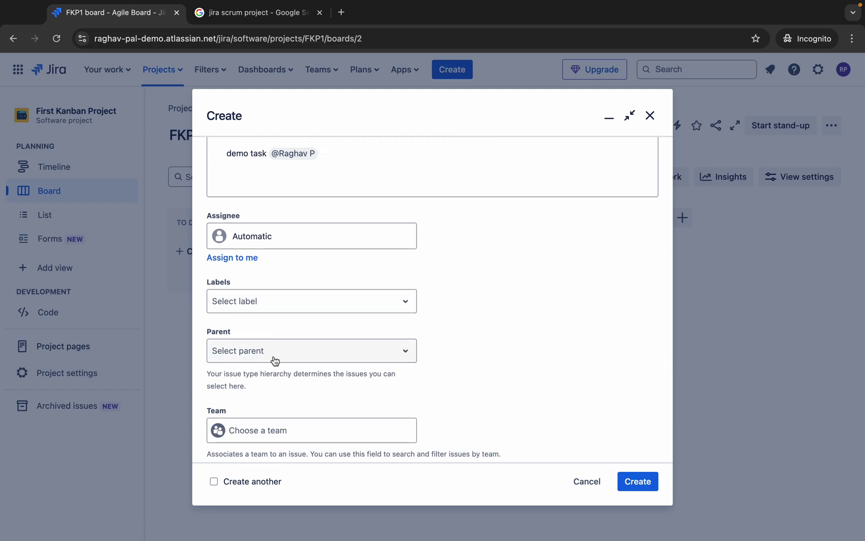
pyautogui.click(275, 359)
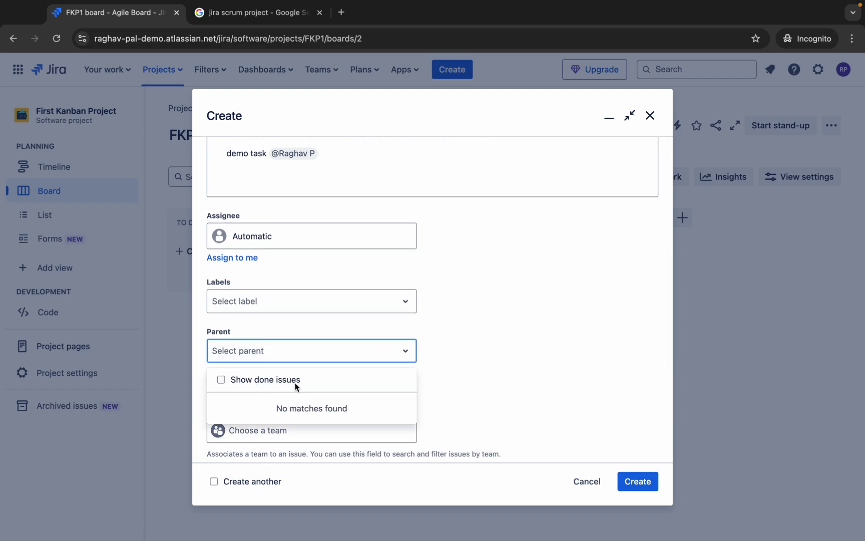
pyautogui.click(503, 378)
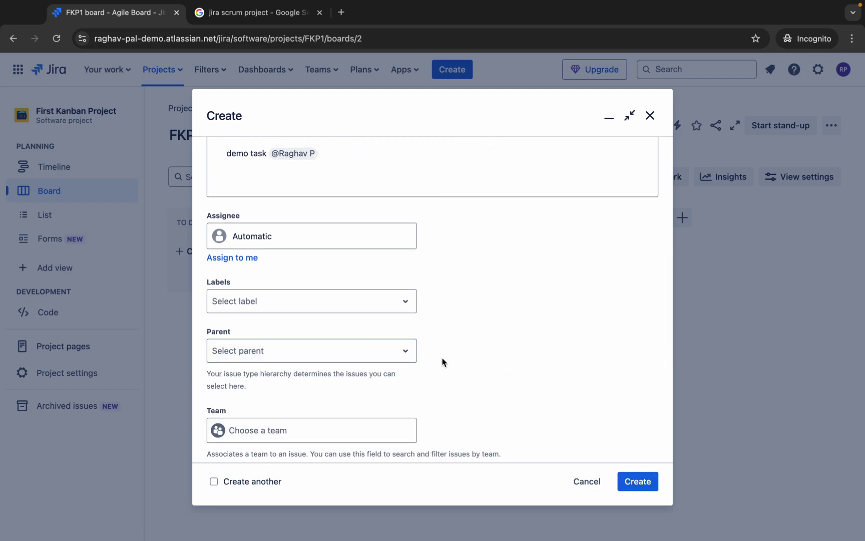
pyautogui.scroll(-3, 258, 366)
pyautogui.scroll(-2, 257, 369)
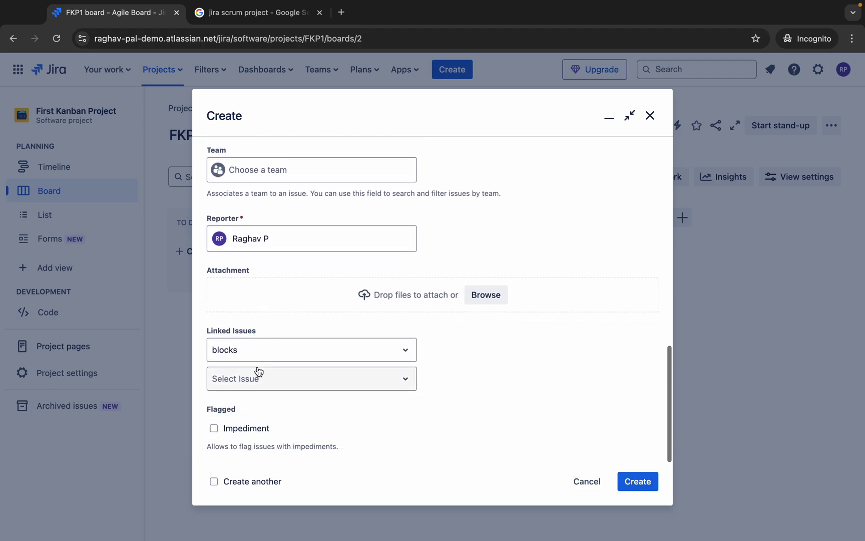
pyautogui.click(632, 481)
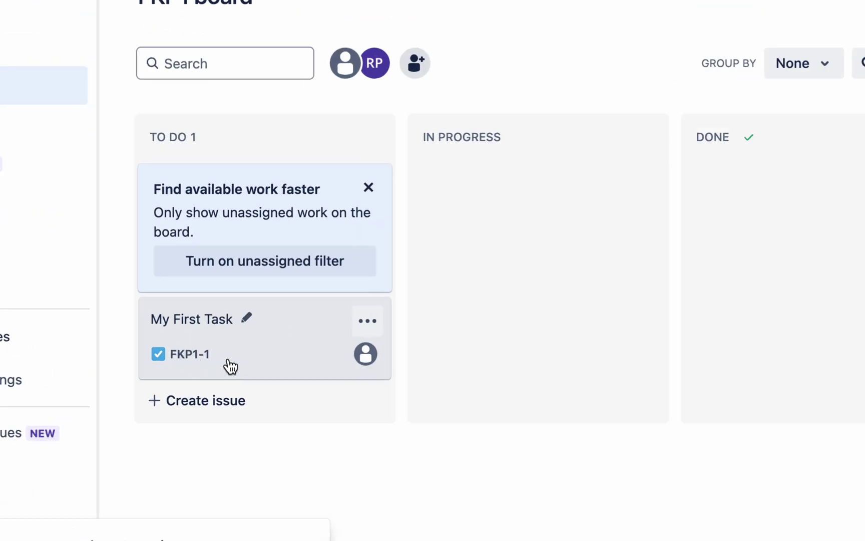
# - Drag the My First Task card toward the In Progress column
pyautogui.moveTo(297, 351); pyautogui.dragTo(198, 338)
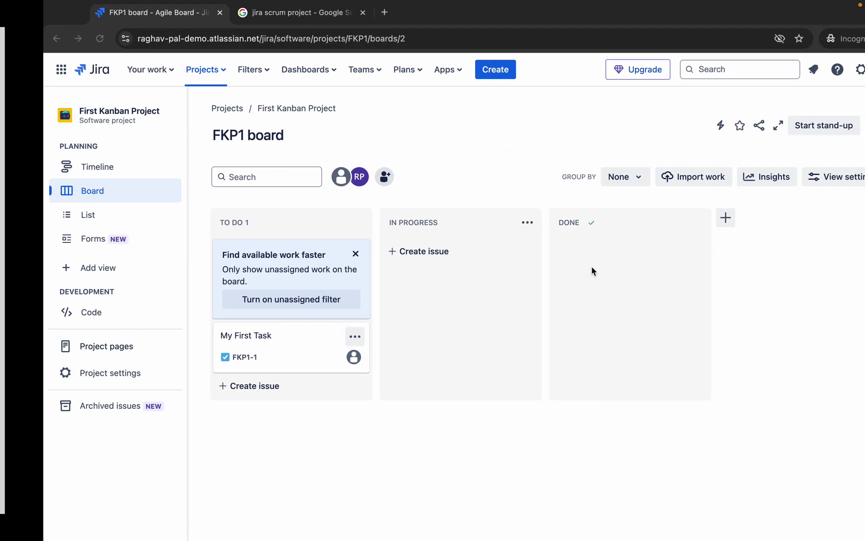
# - Start a new project and open the Scrum template under Software development
pyautogui.click(172, 71)
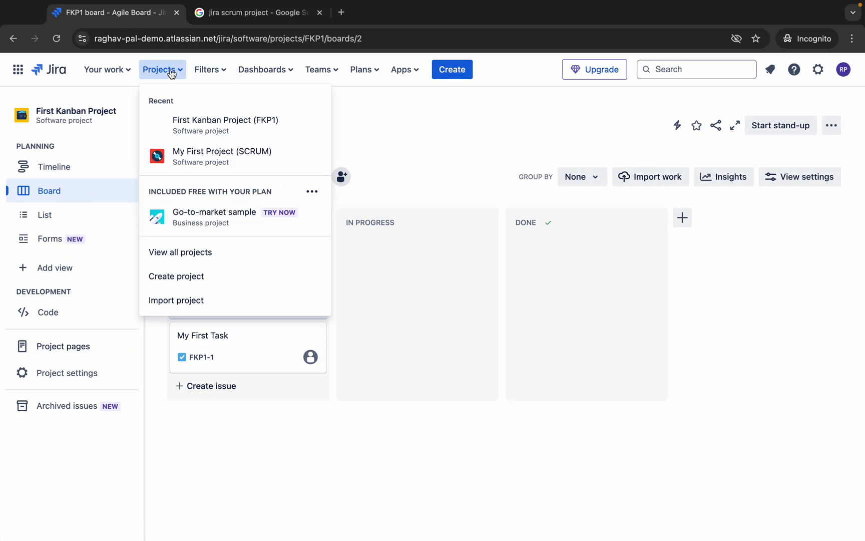
pyautogui.click(184, 277)
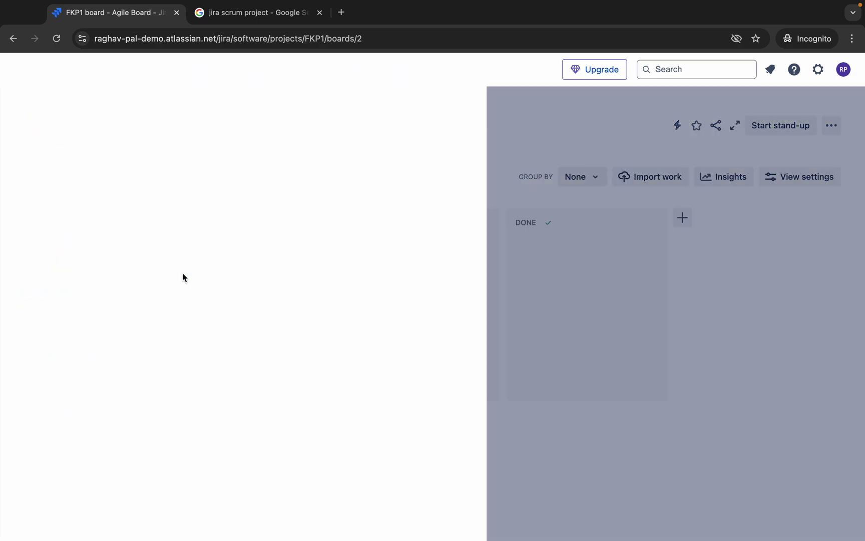
pyautogui.click(55, 207)
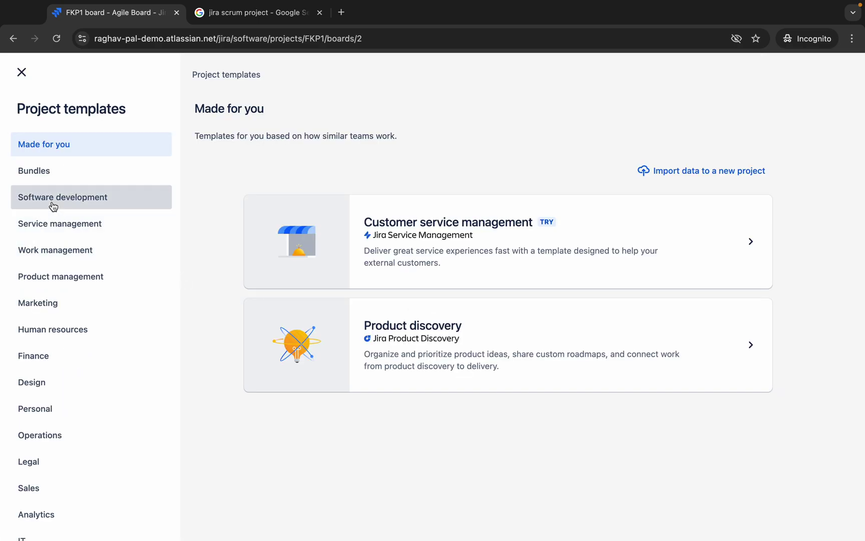
pyautogui.click(460, 356)
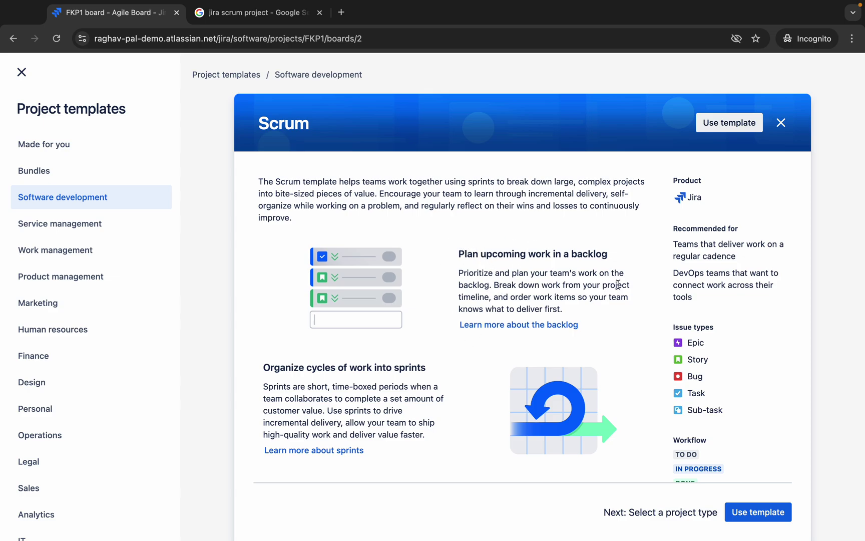
# - Highlight the backlog and sprints passages while reviewing the Scrum template description
pyautogui.moveTo(620, 256); pyautogui.dragTo(570, 257)
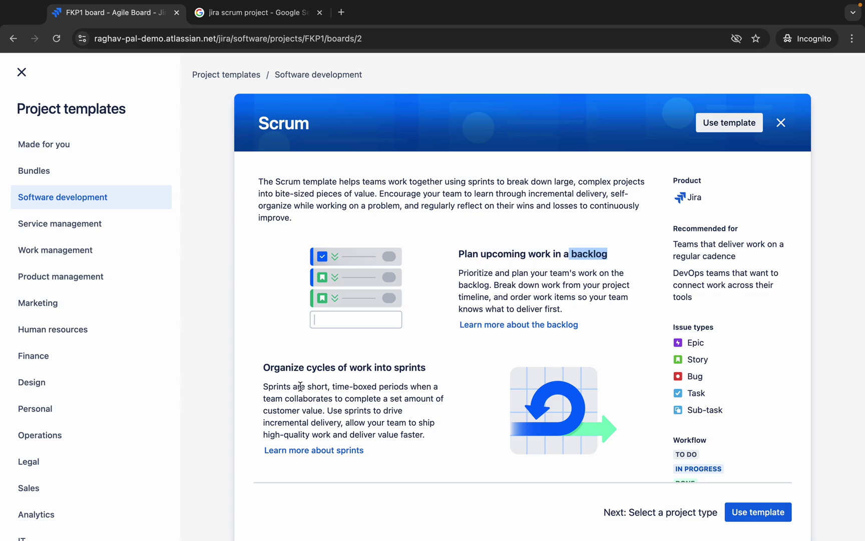
pyautogui.click(436, 367)
pyautogui.moveTo(436, 369); pyautogui.dragTo(258, 369)
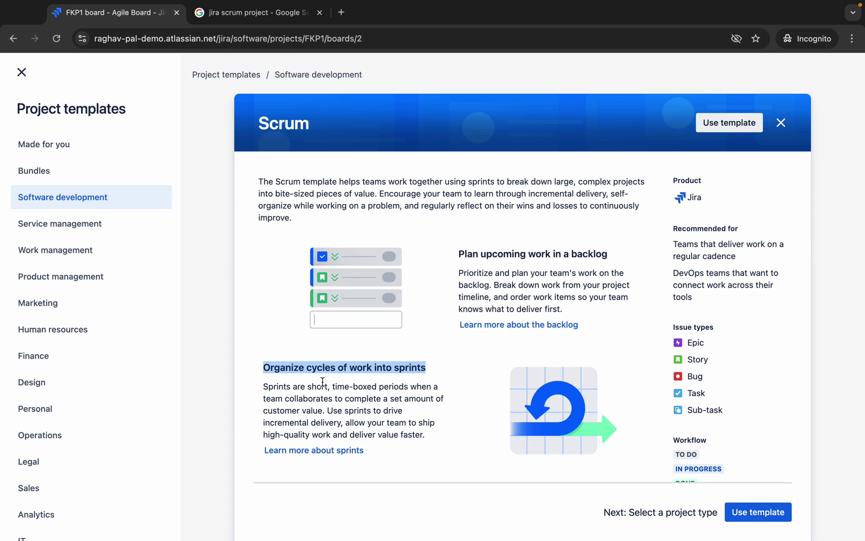
pyautogui.scroll(-4, 796, 319)
# - Use the Scrum template to create team-managed project 'First Scrum Project' with key FSP1
pyautogui.click(757, 499)
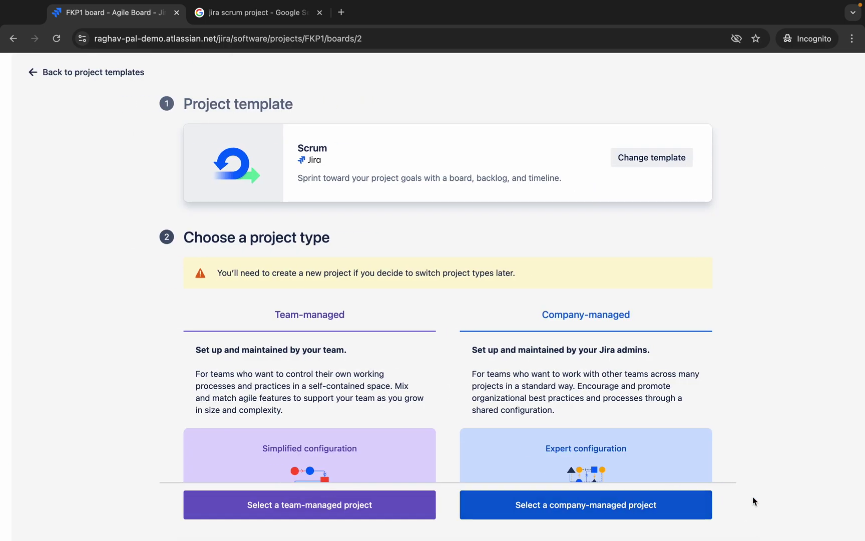
pyautogui.scroll(-8, 383, 344)
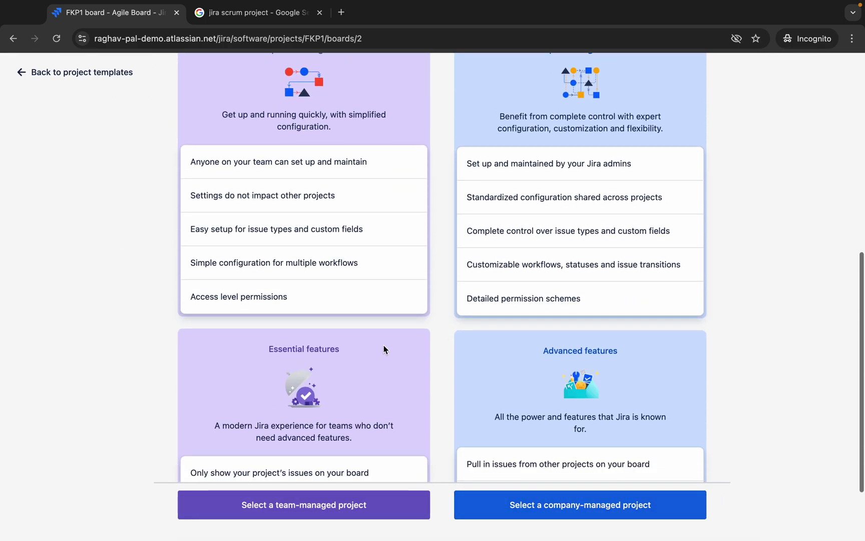
pyautogui.click(296, 504)
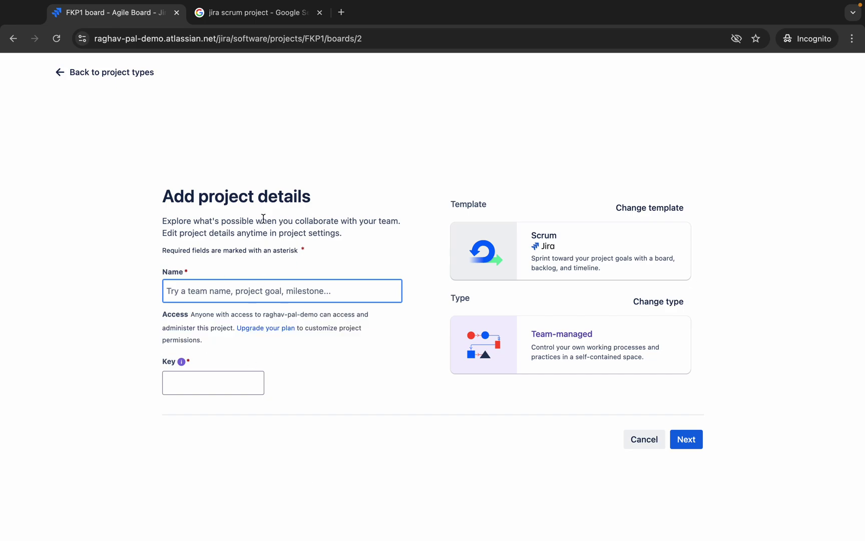
pyautogui.write('Fi')
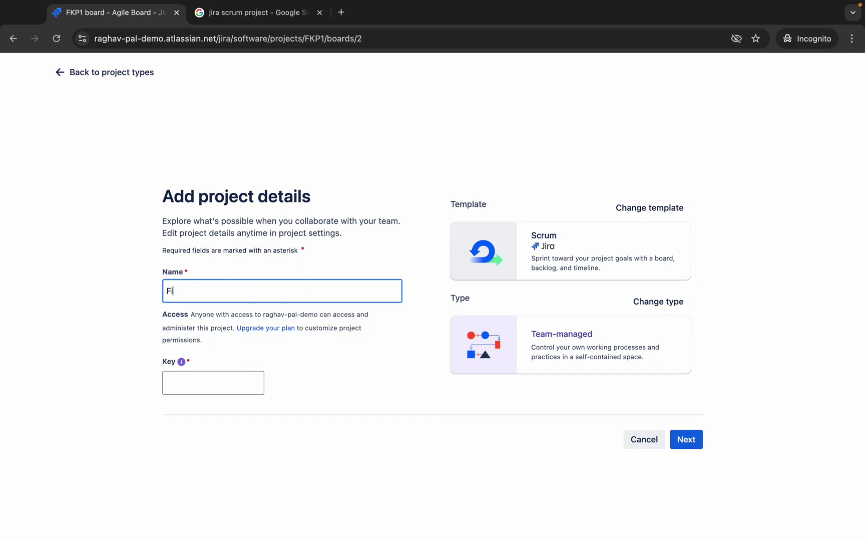
pyautogui.write('rst Scrum Project')
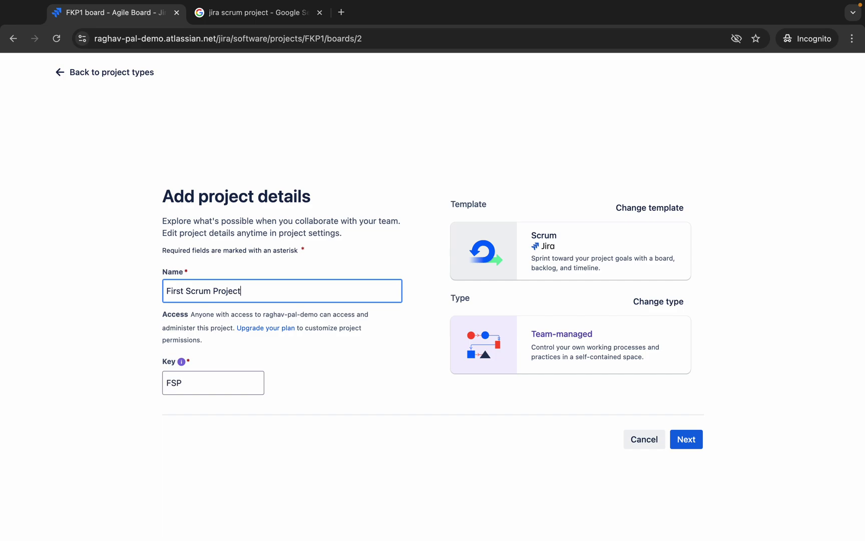
pyautogui.click(201, 380)
pyautogui.write('1')
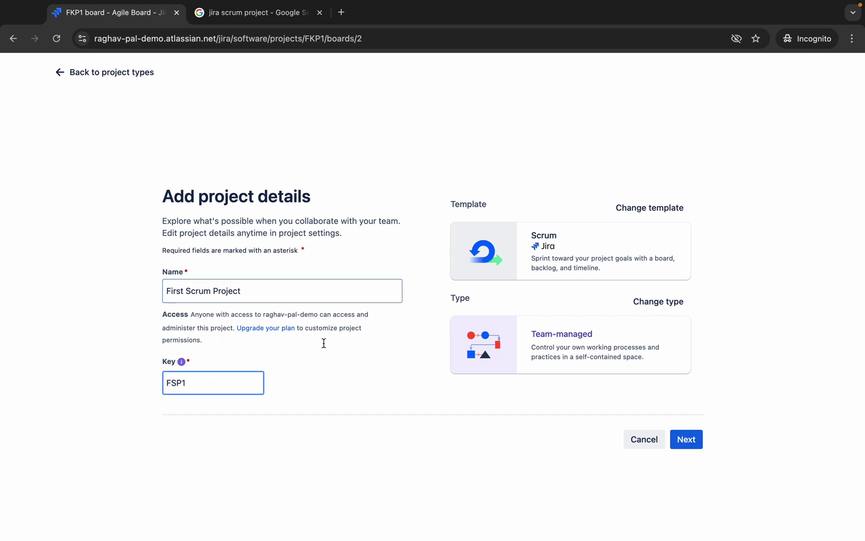
pyautogui.click(682, 445)
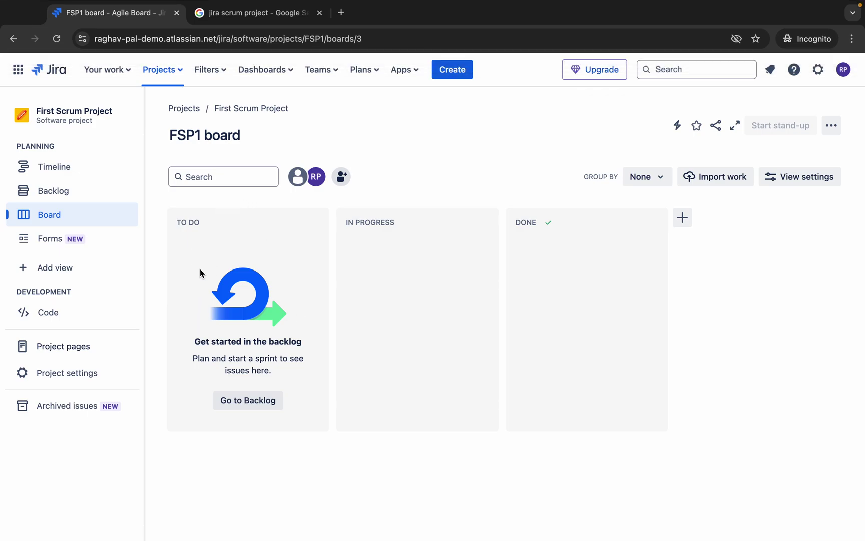
# - Create a Story issue with summary 'First Story' and description 'demo story'
pyautogui.click(443, 71)
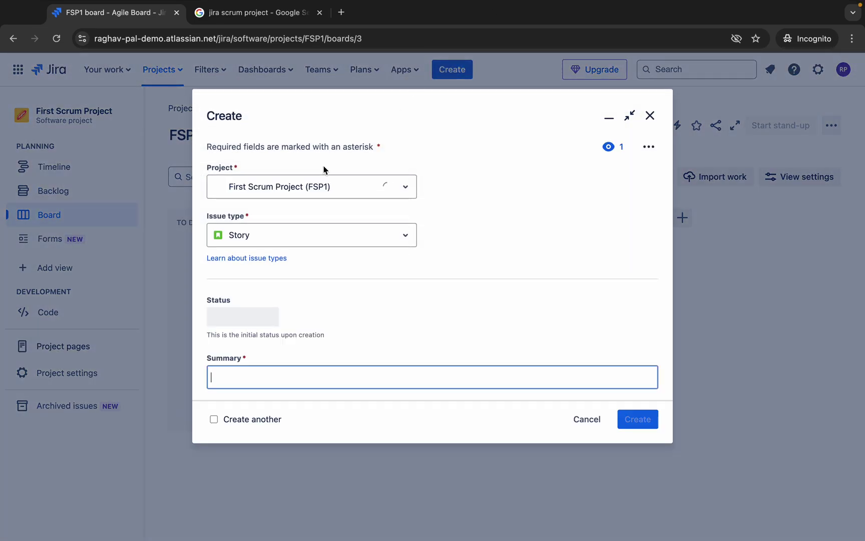
pyautogui.click(288, 234)
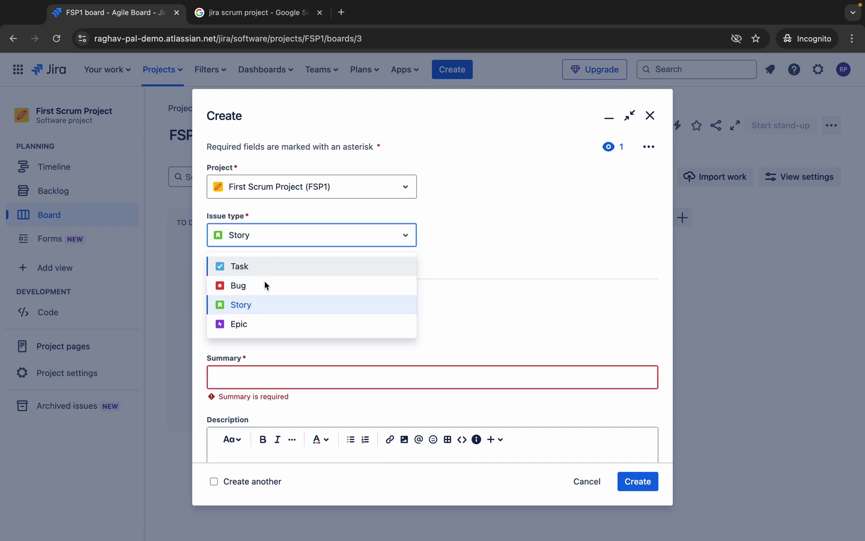
pyautogui.click(486, 259)
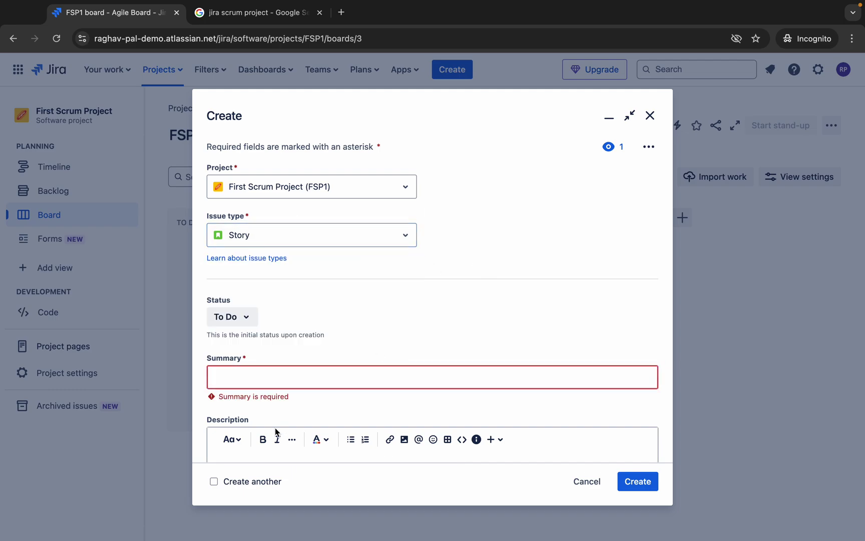
pyautogui.click(265, 379)
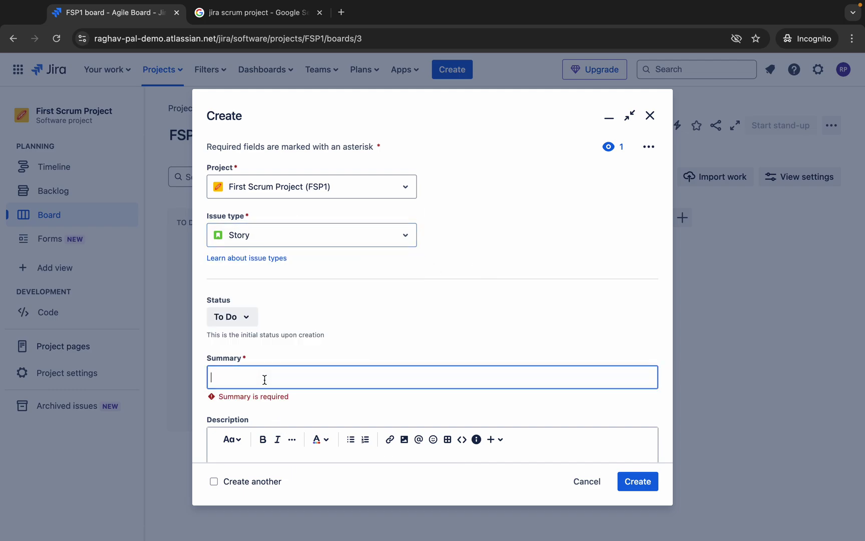
pyautogui.write('First Story')
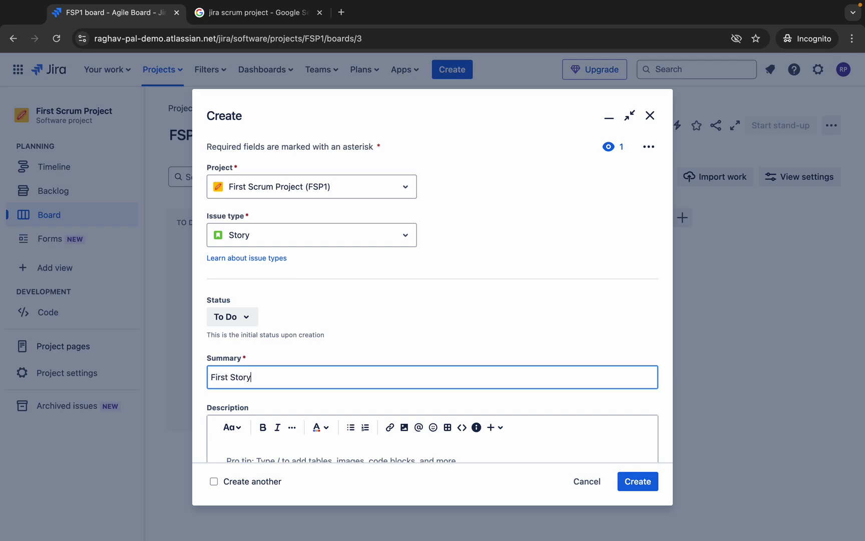
pyautogui.scroll(-3, 290, 372)
pyautogui.click(283, 354)
pyautogui.write('demo story')
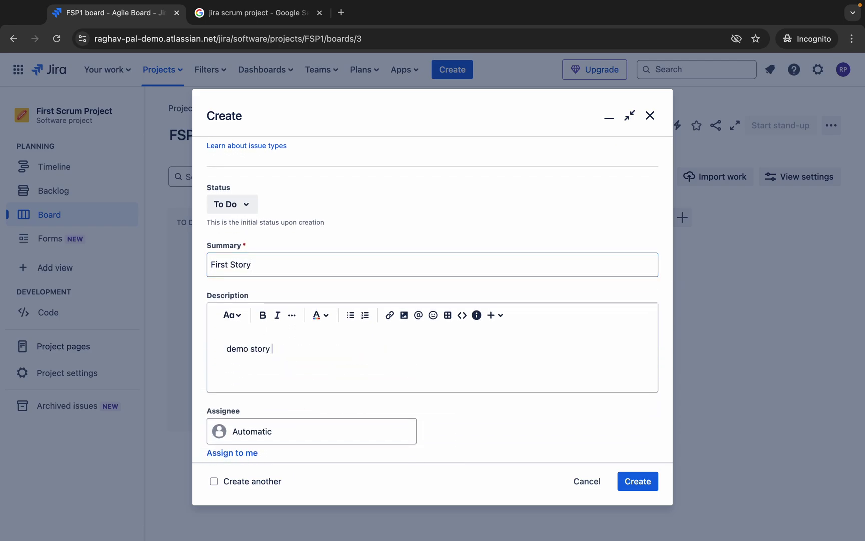
pyautogui.scroll(-5, 333, 355)
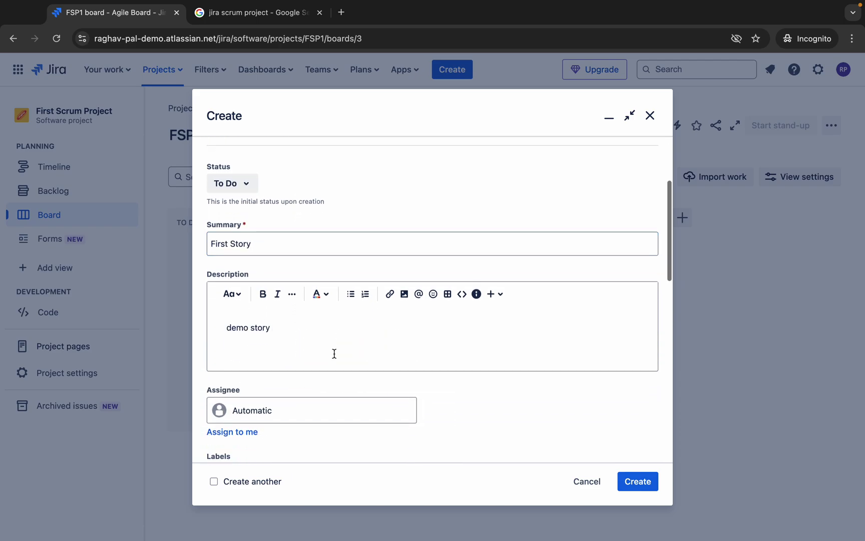
pyautogui.scroll(-7, 335, 357)
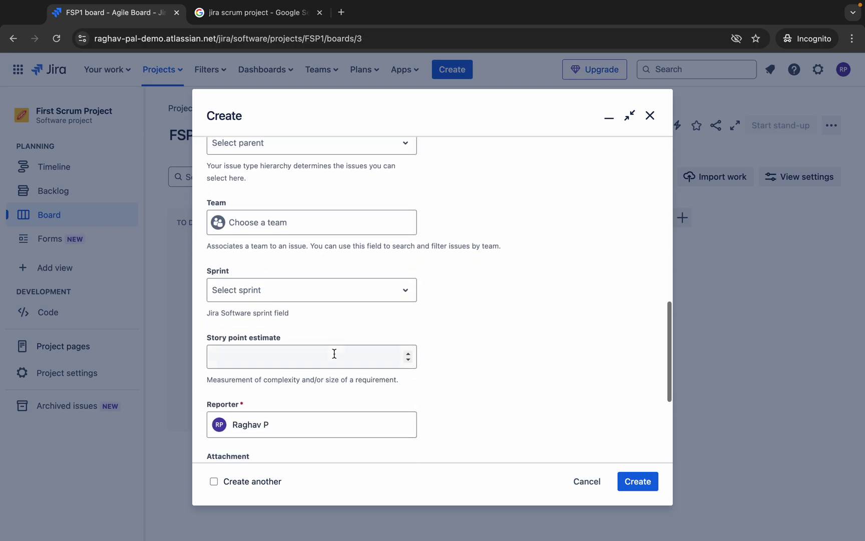
pyautogui.click(637, 481)
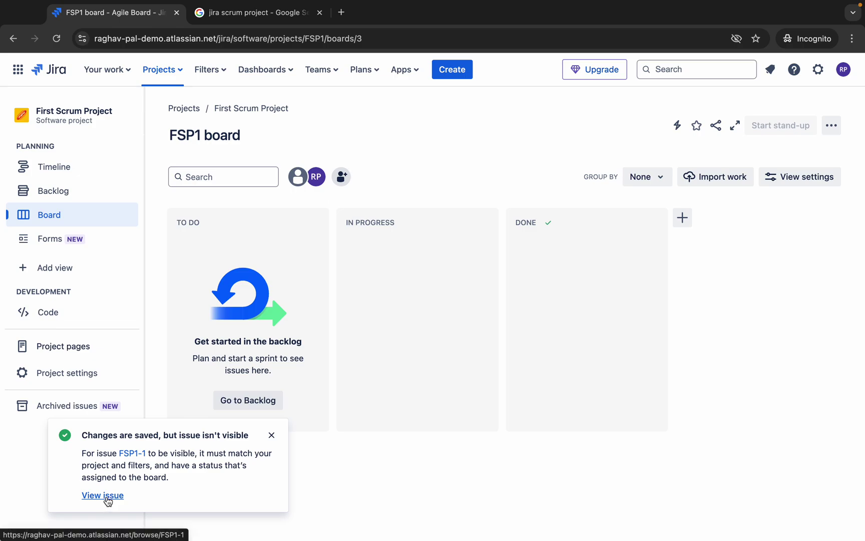
# - Open the FSP1 backlog from the notification to view FSP1-1 First Story
pyautogui.click(248, 400)
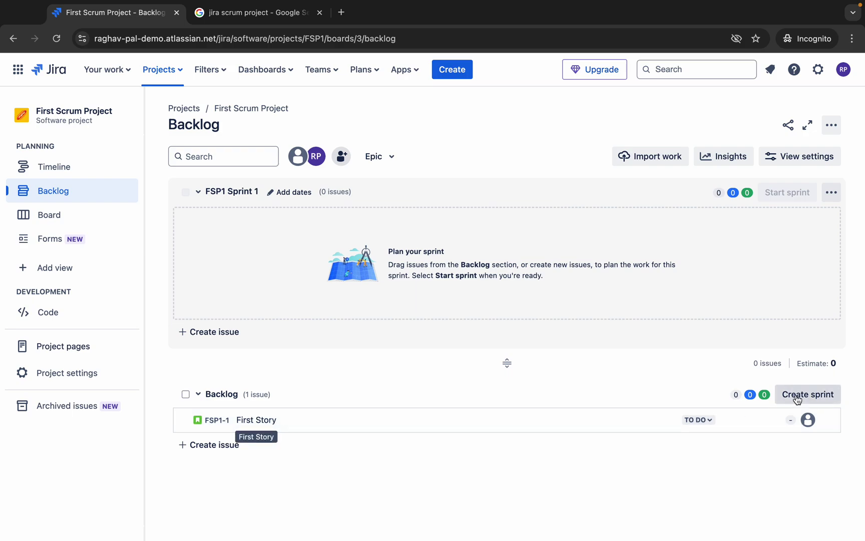
pyautogui.moveTo(768, 379); pyautogui.dragTo(854, 410)
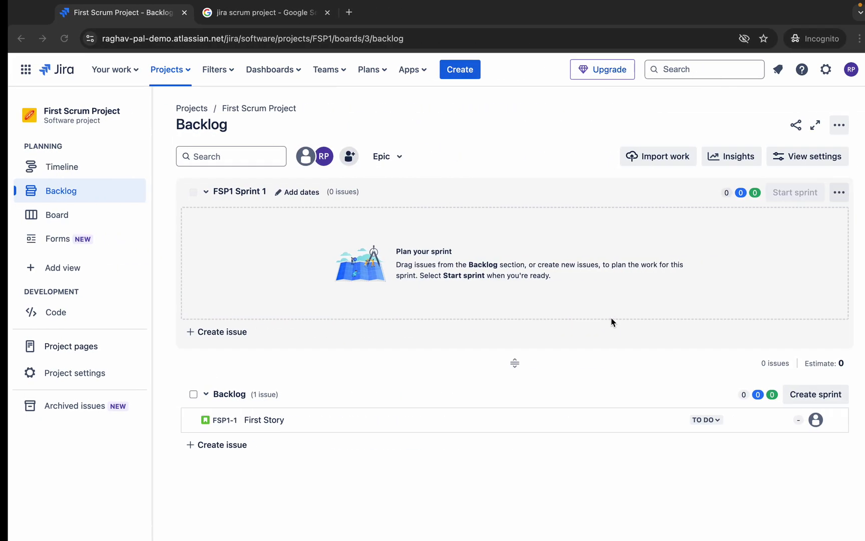
# - In First Scrum Project's details settings, set the default assignee to Project lead
pyautogui.click(74, 379)
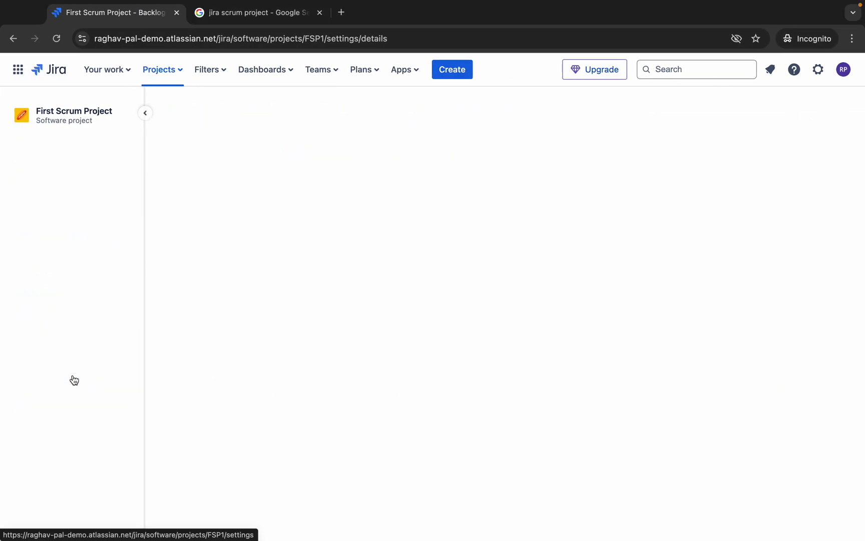
pyautogui.scroll(-2, 509, 274)
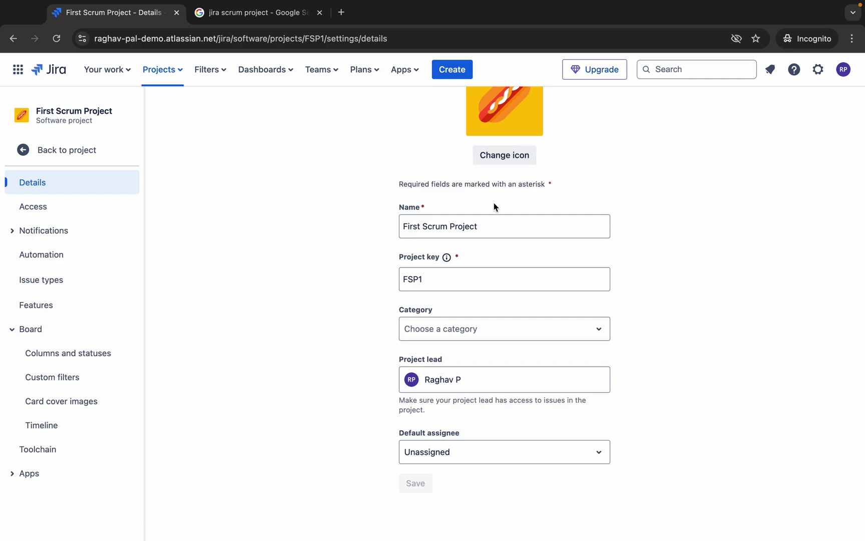
pyautogui.click(456, 332)
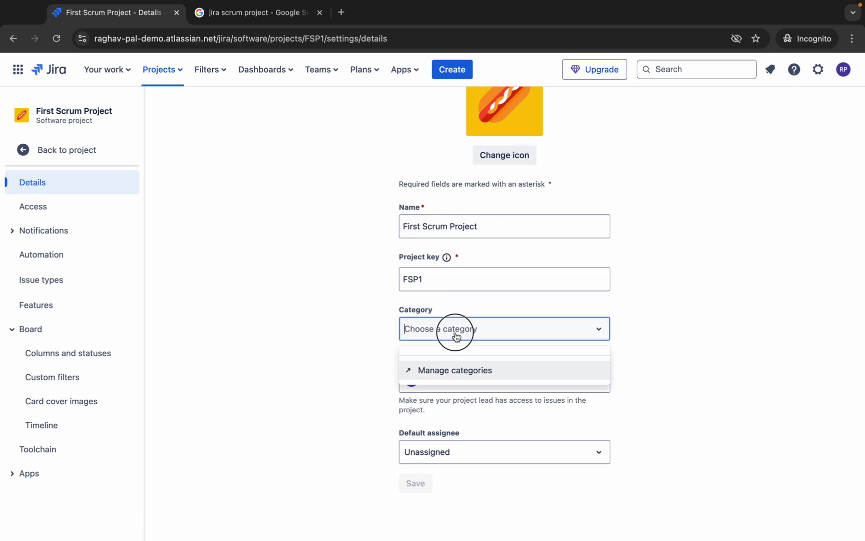
pyautogui.click(349, 338)
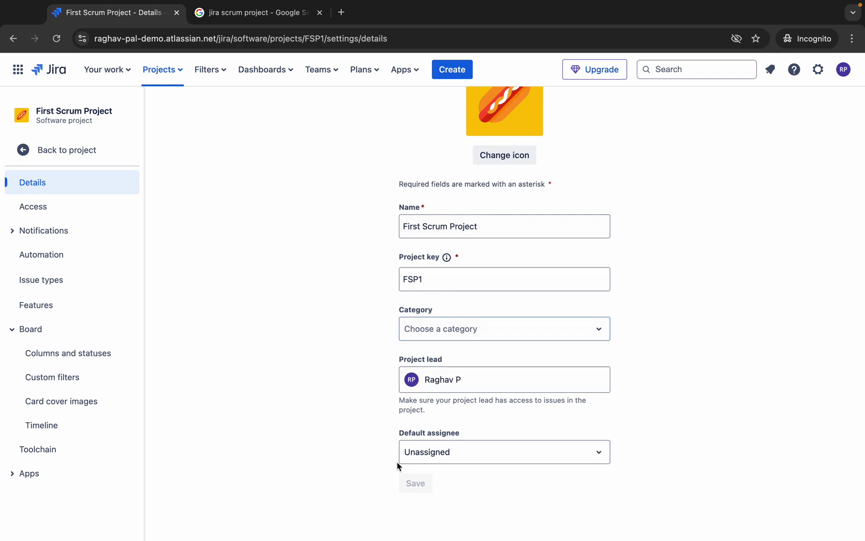
pyautogui.click(450, 459)
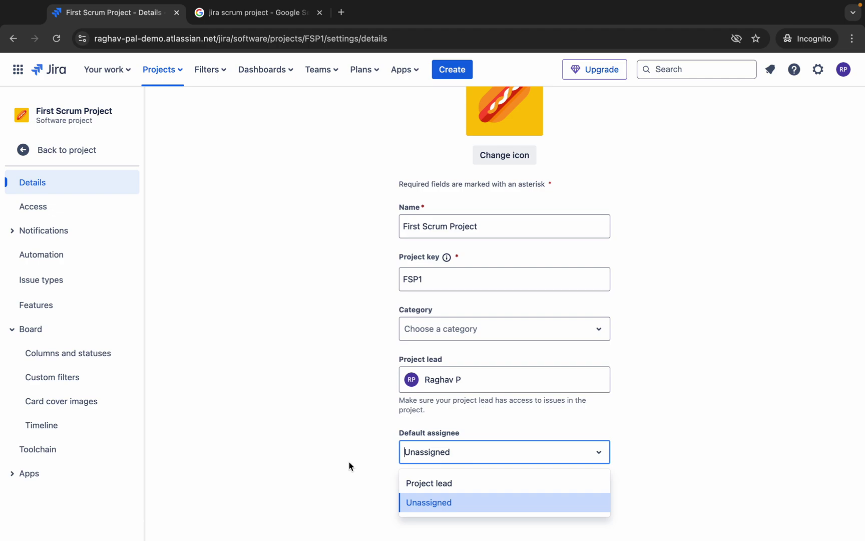
pyautogui.click(432, 484)
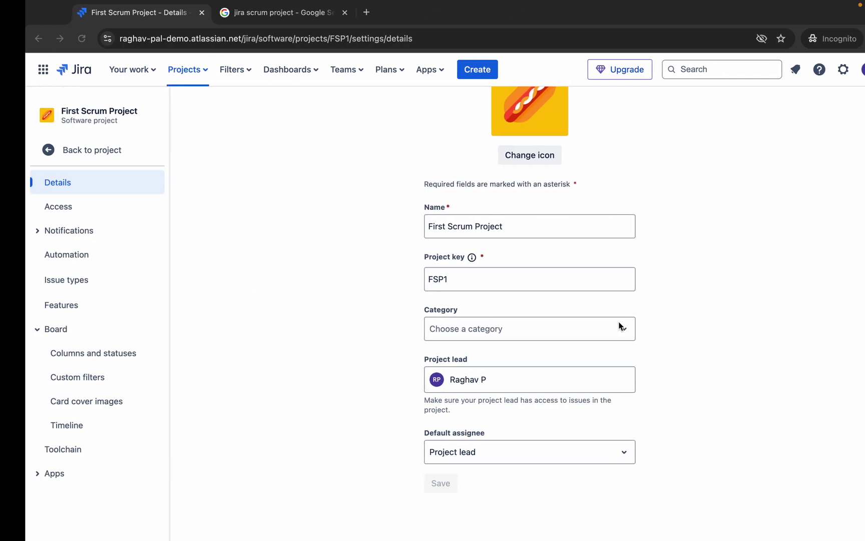
pyautogui.click(271, 70)
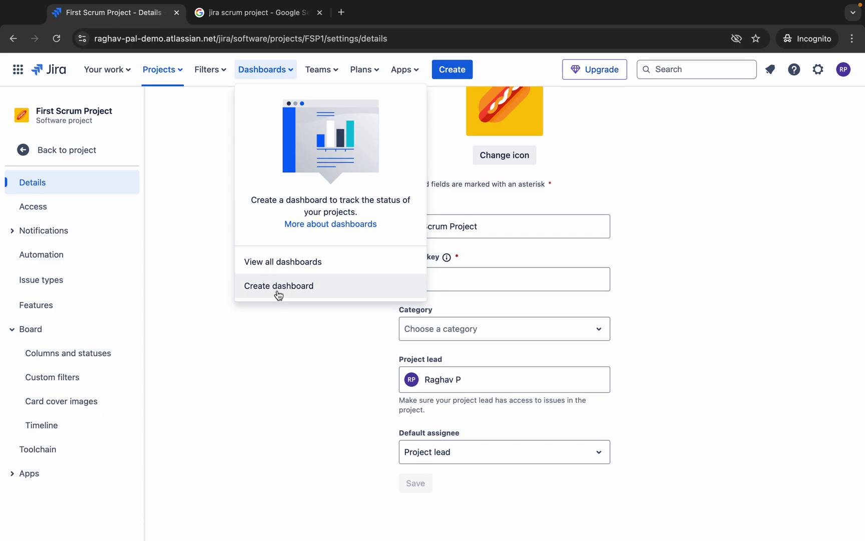
# - Dismiss the Dashboards dropdown to return to the FSP1 project details
pyautogui.click(271, 348)
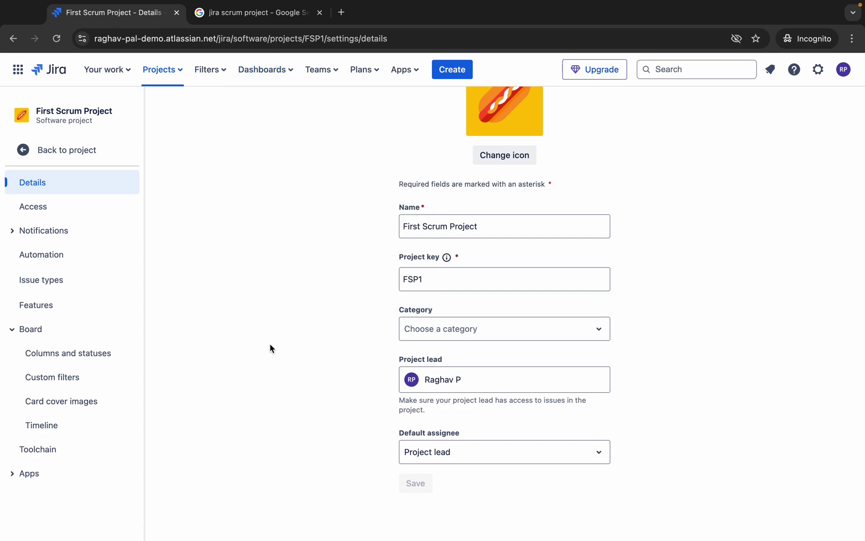